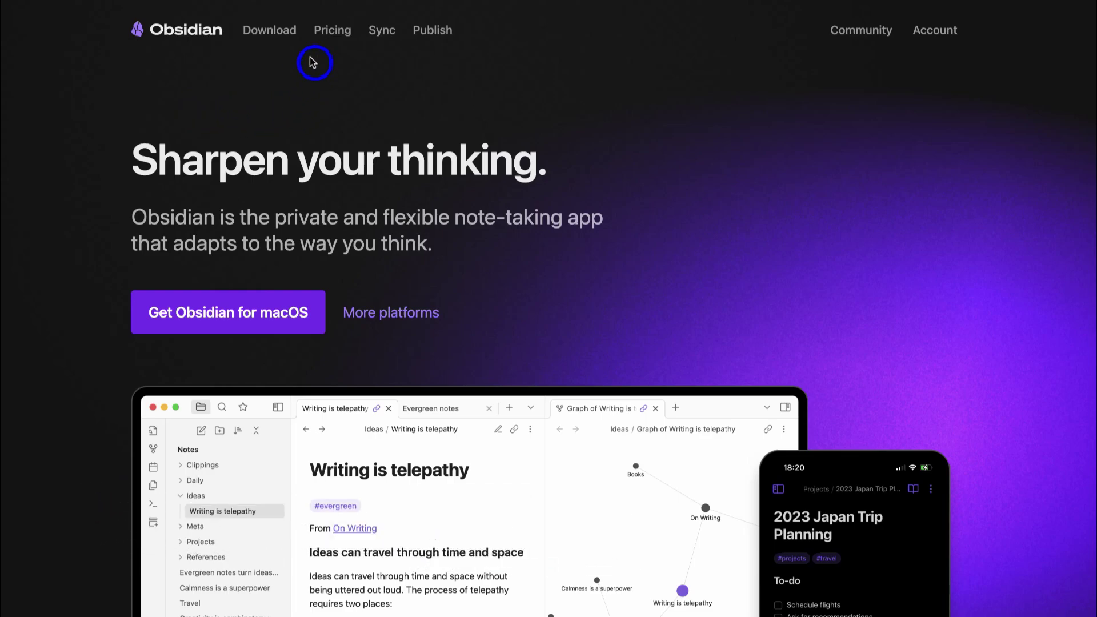
- Download the macOS Obsidian installer through the Pricing page's personal-use download link
{"action": "left_click", "coordinate": [343, 37]}
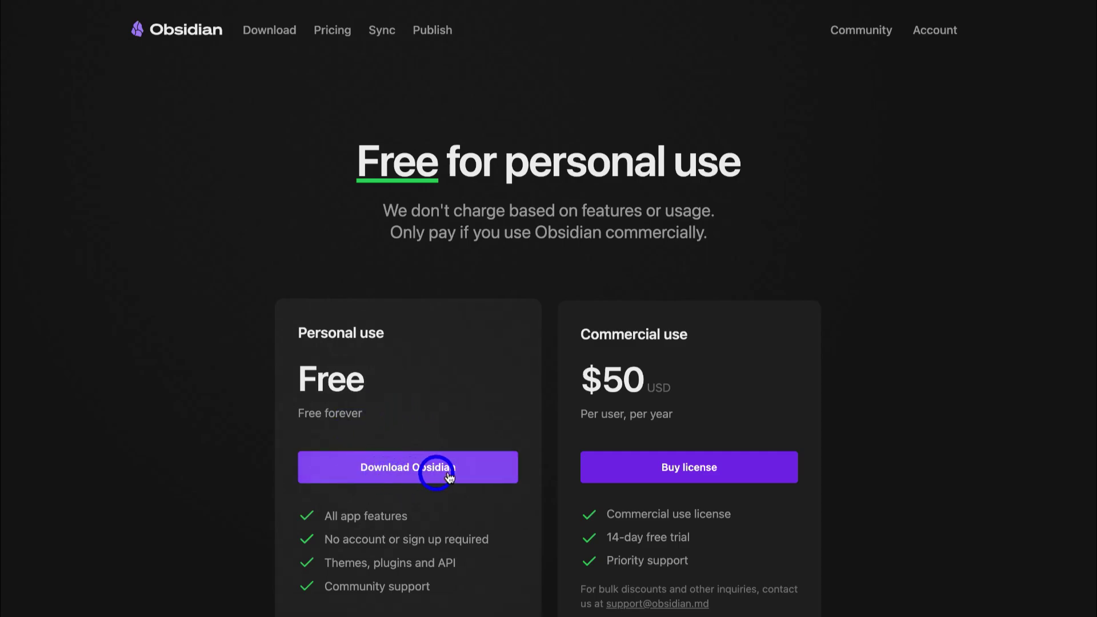
{"action": "left_click", "coordinate": [478, 472]}
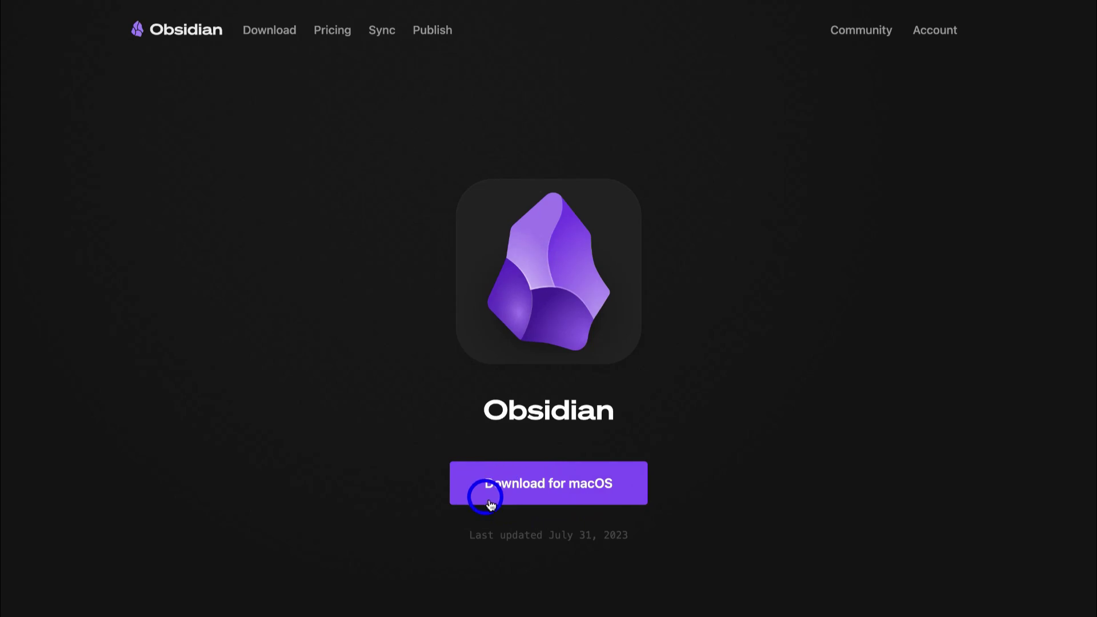
{"action": "left_click", "coordinate": [559, 491]}
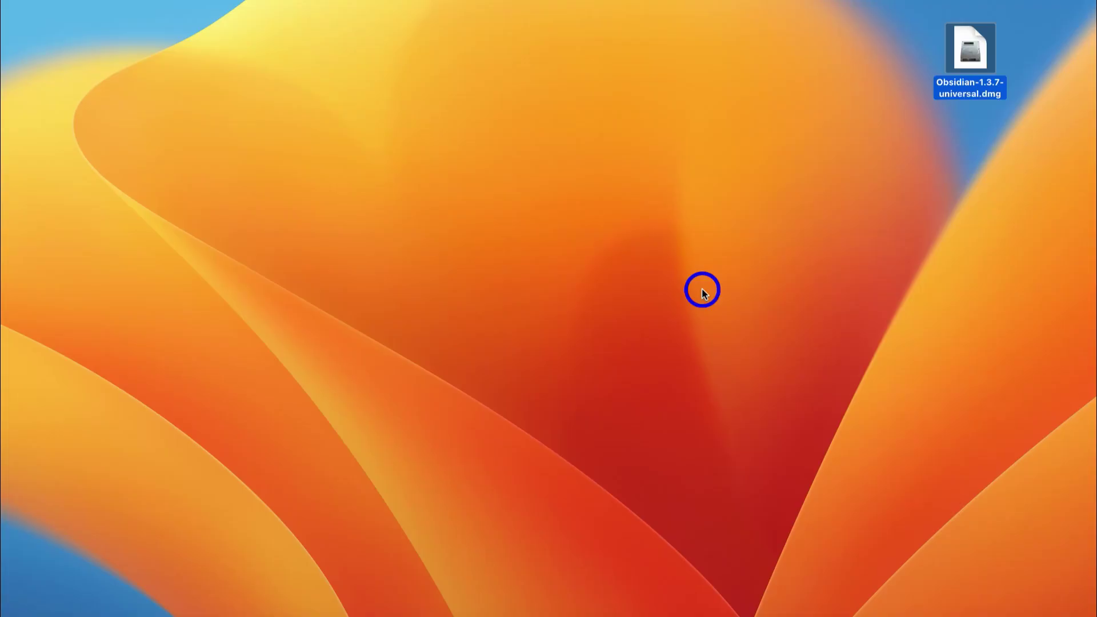
- Mount the Obsidian disk image, copy Obsidian into Applications and launch it
{"action": "double_click", "coordinate": [968, 46]}
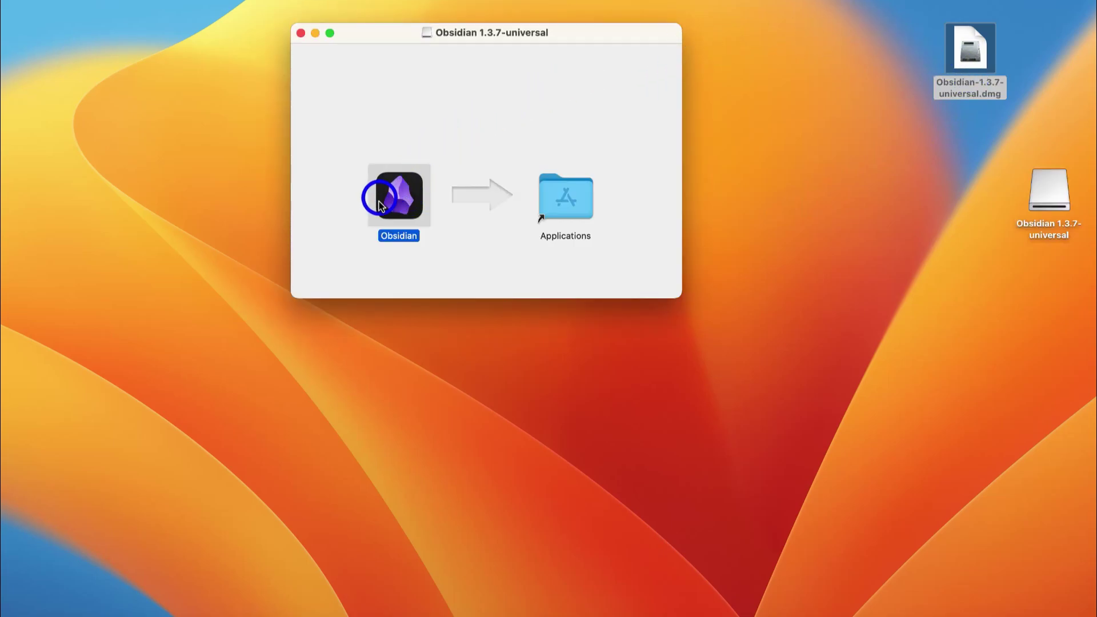
{"action": "left_click_drag", "start_coordinate": [389, 208], "coordinate": [556, 210]}
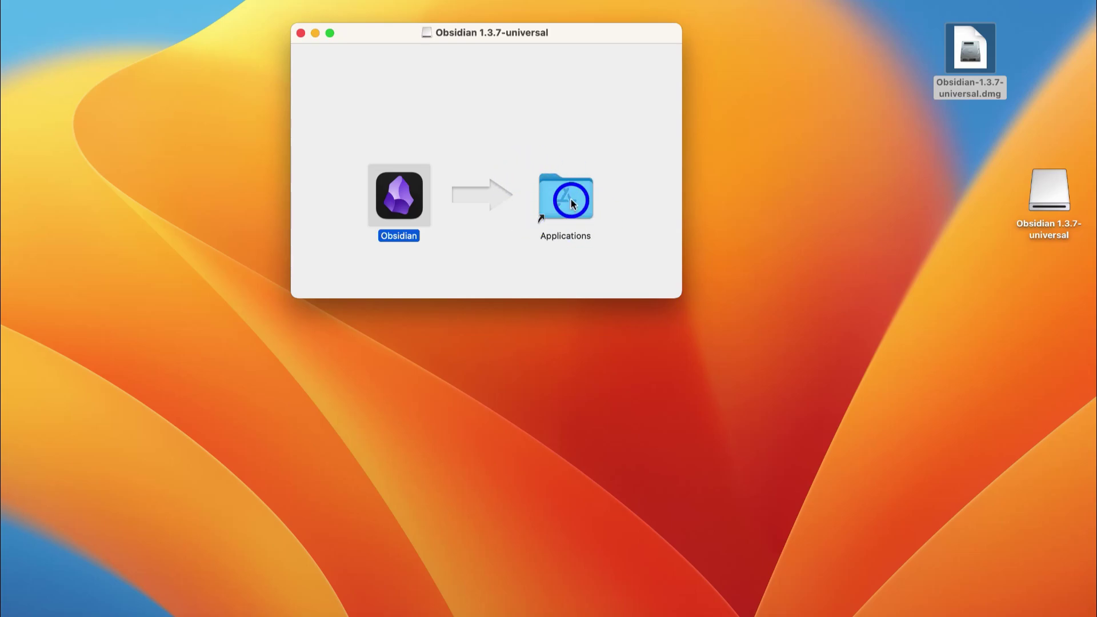
{"action": "double_click", "coordinate": [569, 201]}
{"action": "scroll", "coordinate": [571, 206], "scroll_direction": "down", "scroll_amount": 5}
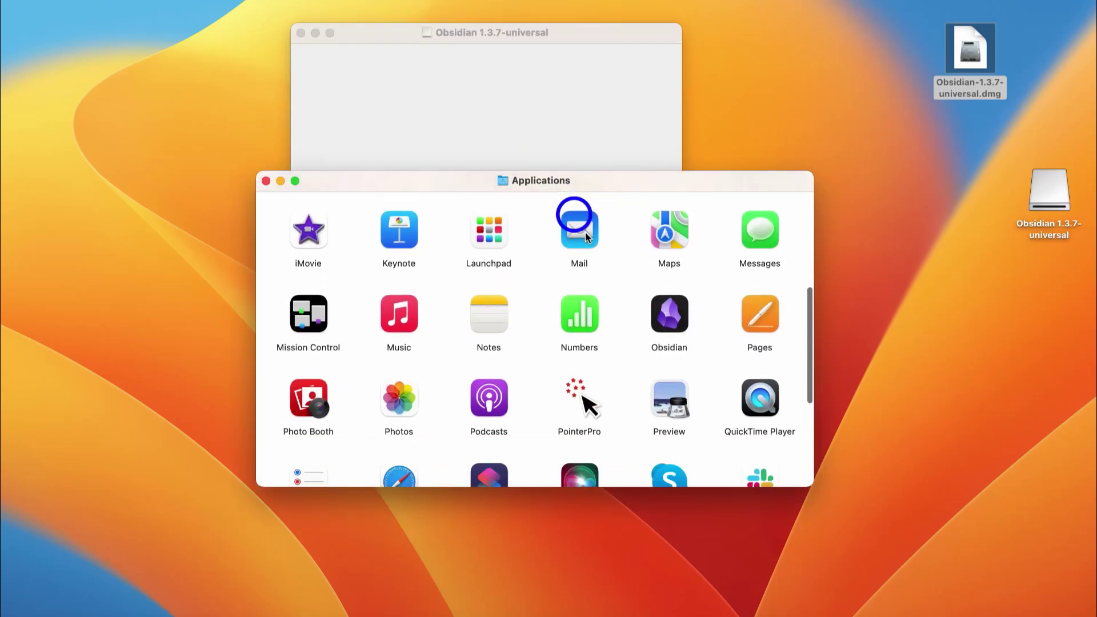
{"action": "double_click", "coordinate": [668, 308]}
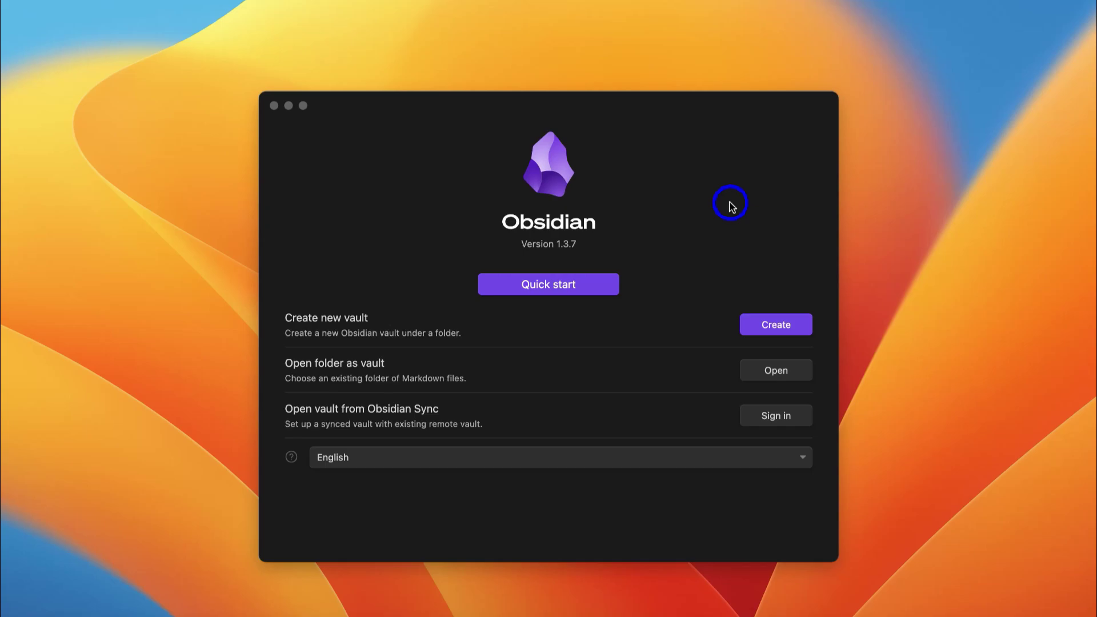
- Create a local vault named 'Business Ideas' stored in the Documents folder
{"action": "left_click", "coordinate": [781, 325]}
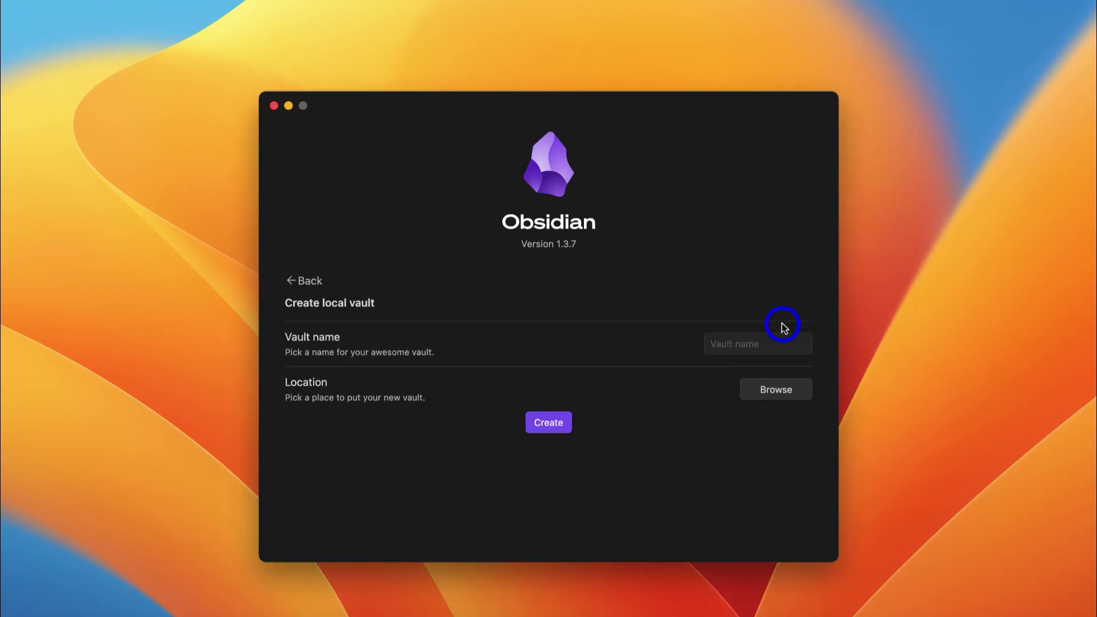
{"action": "left_click", "coordinate": [757, 344]}
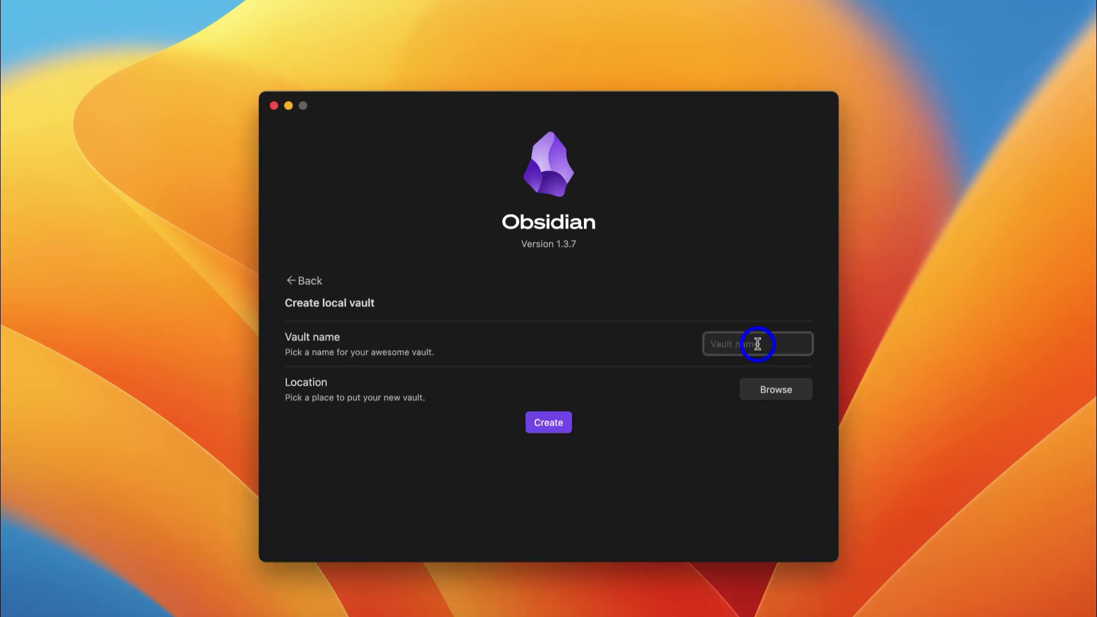
{"action": "type", "text": "Business Ideas"}
{"action": "left_click", "coordinate": [764, 393]}
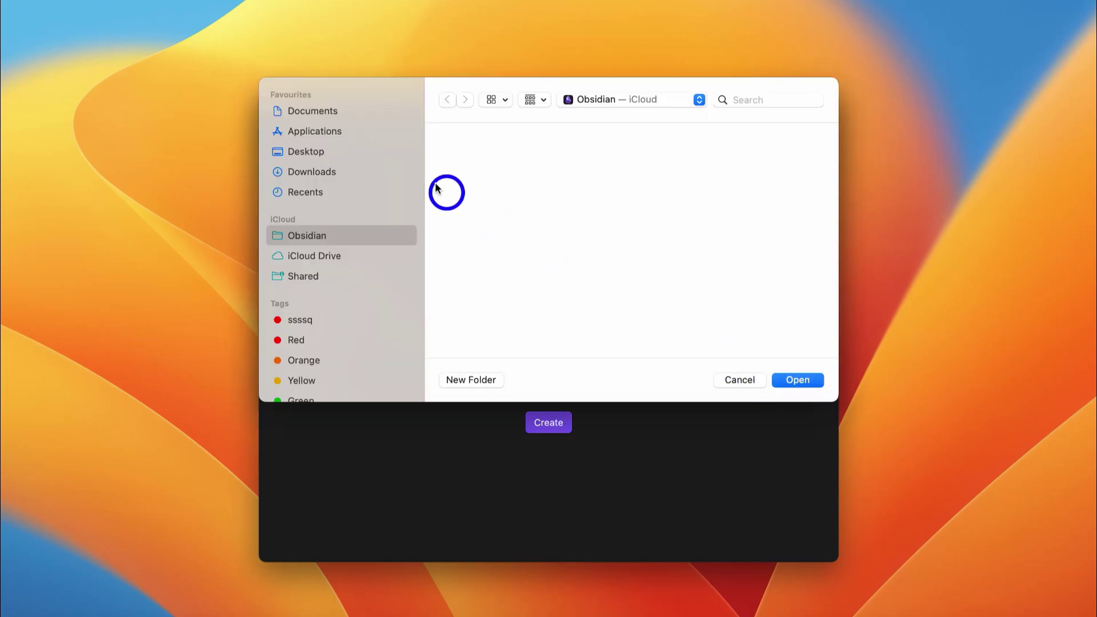
{"action": "left_click", "coordinate": [341, 116]}
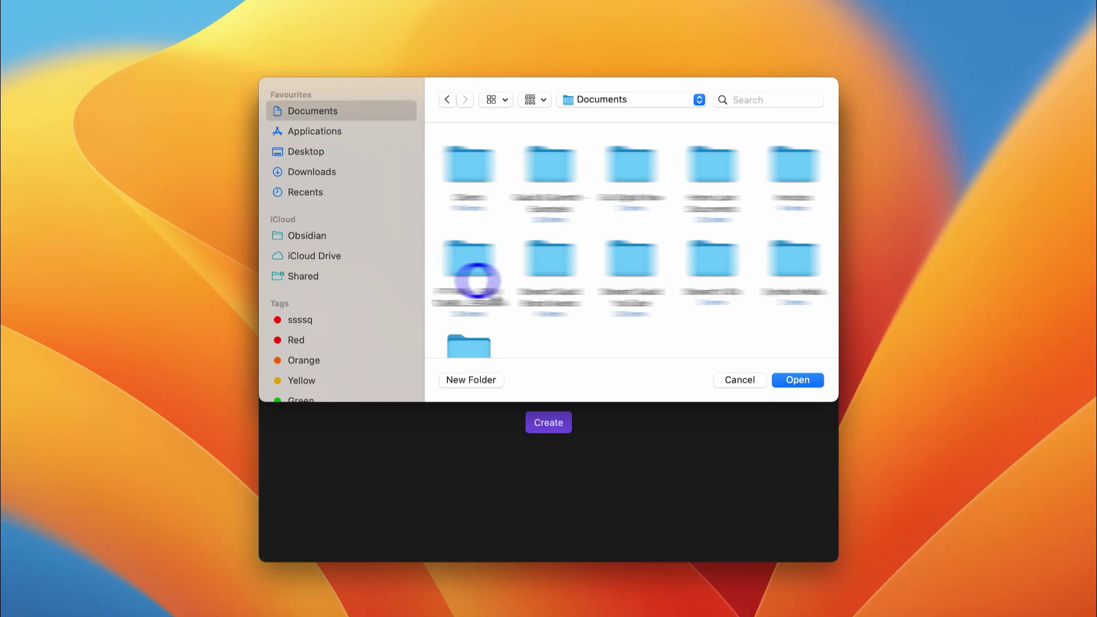
{"action": "left_click", "coordinate": [797, 380]}
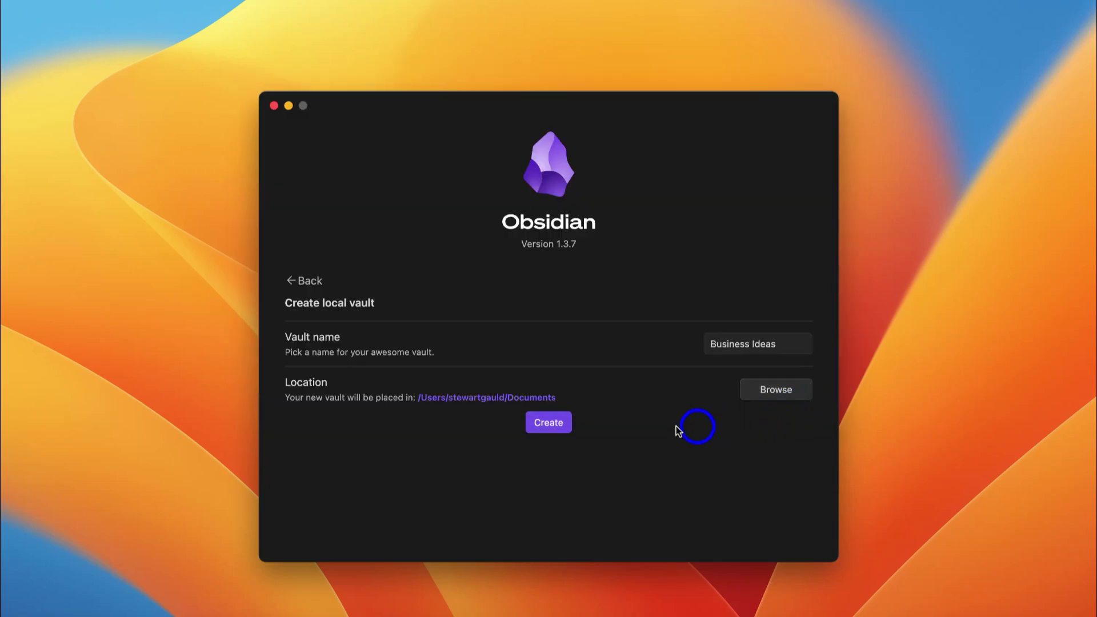
{"action": "left_click", "coordinate": [545, 424]}
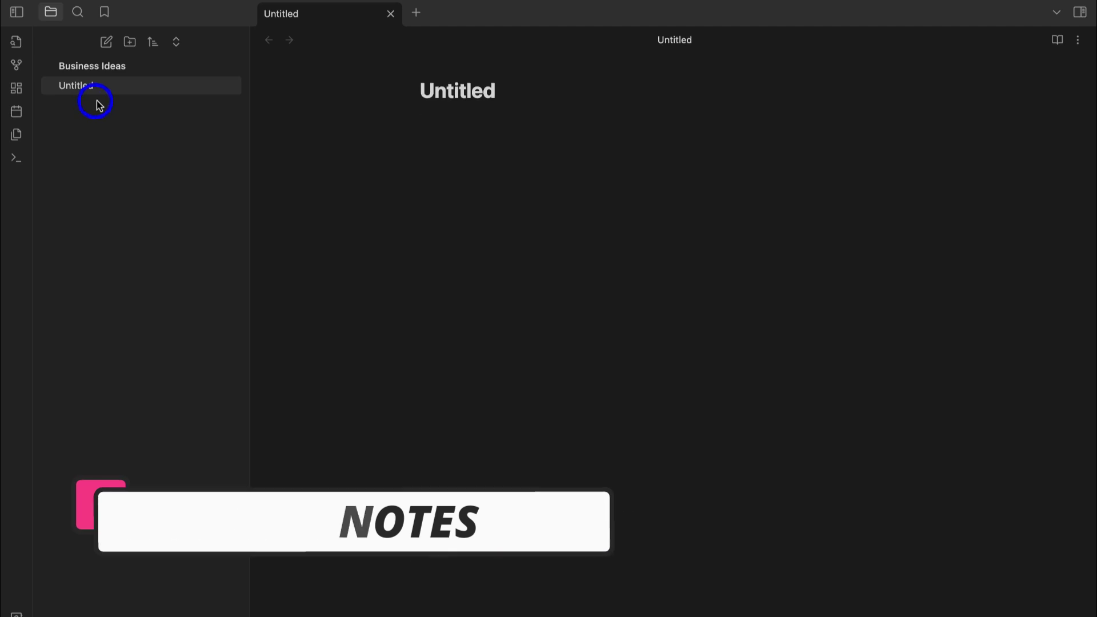
- Add a second note, retitle Untitled as 'Products for Shopify' and paste three product ideas
{"action": "left_click", "coordinate": [105, 43]}
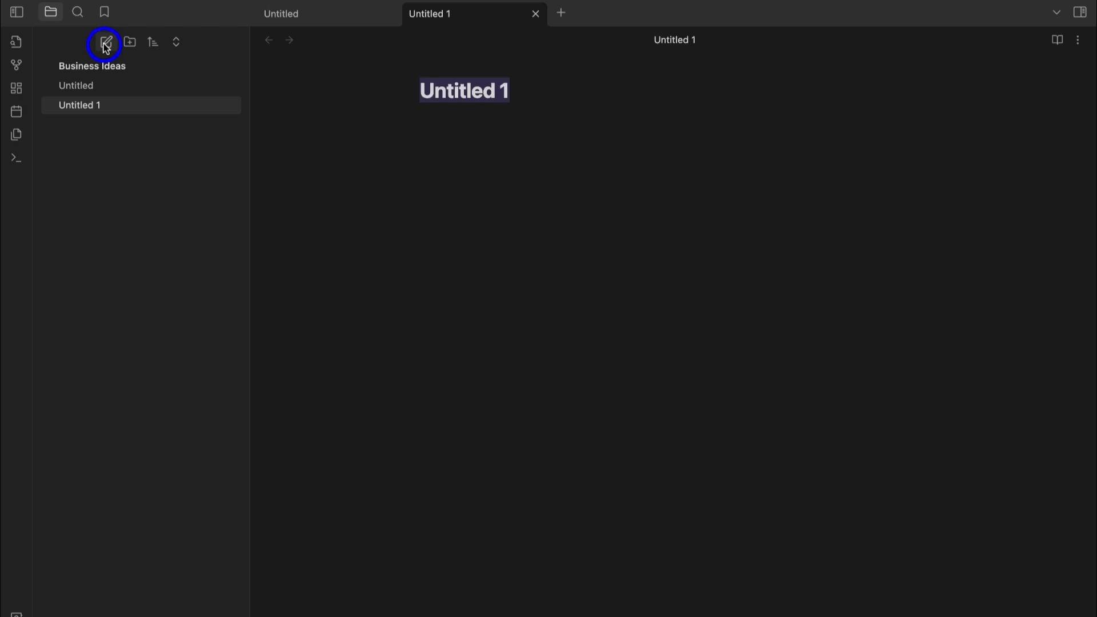
{"action": "left_click", "coordinate": [113, 89]}
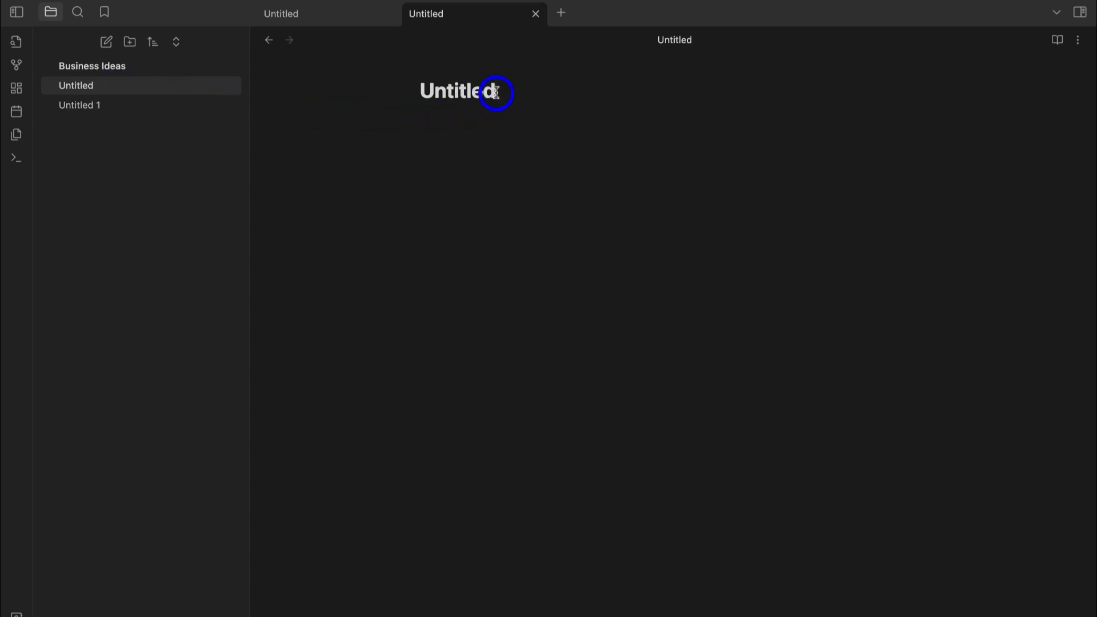
{"action": "left_click_drag", "start_coordinate": [496, 93], "coordinate": [423, 97]}
{"action": "type", "text": "Products for Shopify"}
{"action": "key", "text": "Return"}
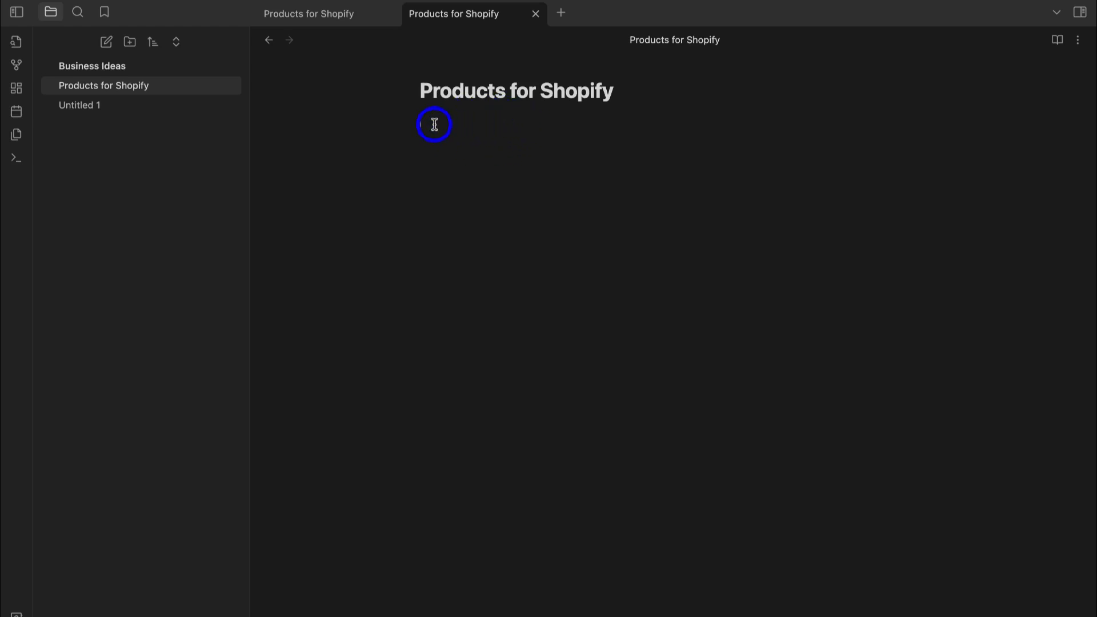
{"action": "type", "text": "CRM platform using Google Sheets for Small Business. Ebook for helping service based businesses transform online. Content calendar for small teams."}
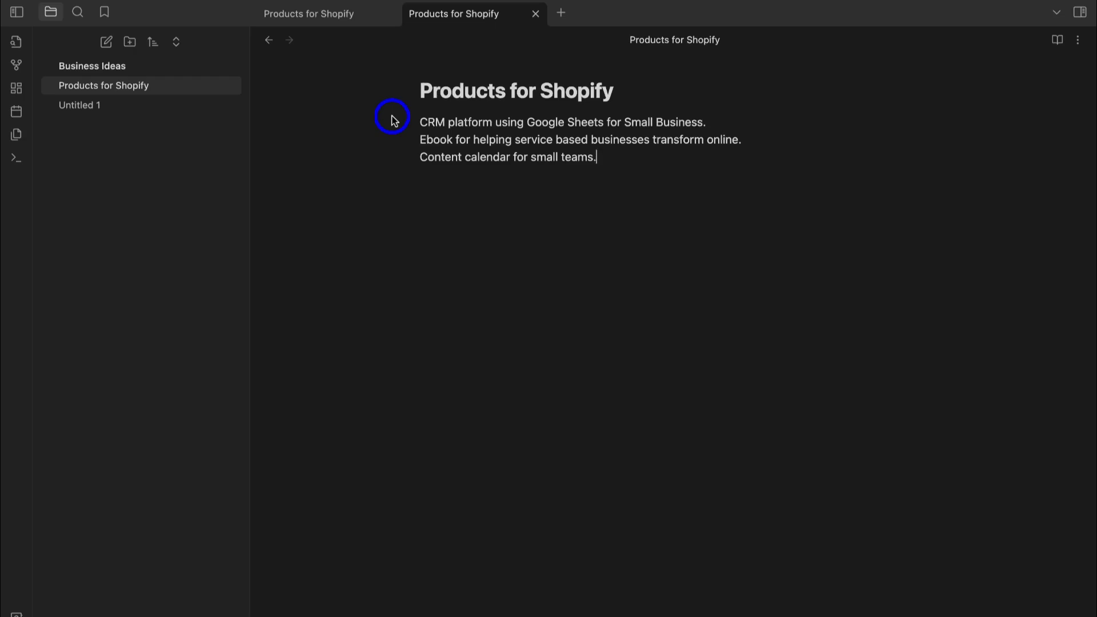
{"action": "left_click", "coordinate": [119, 110]}
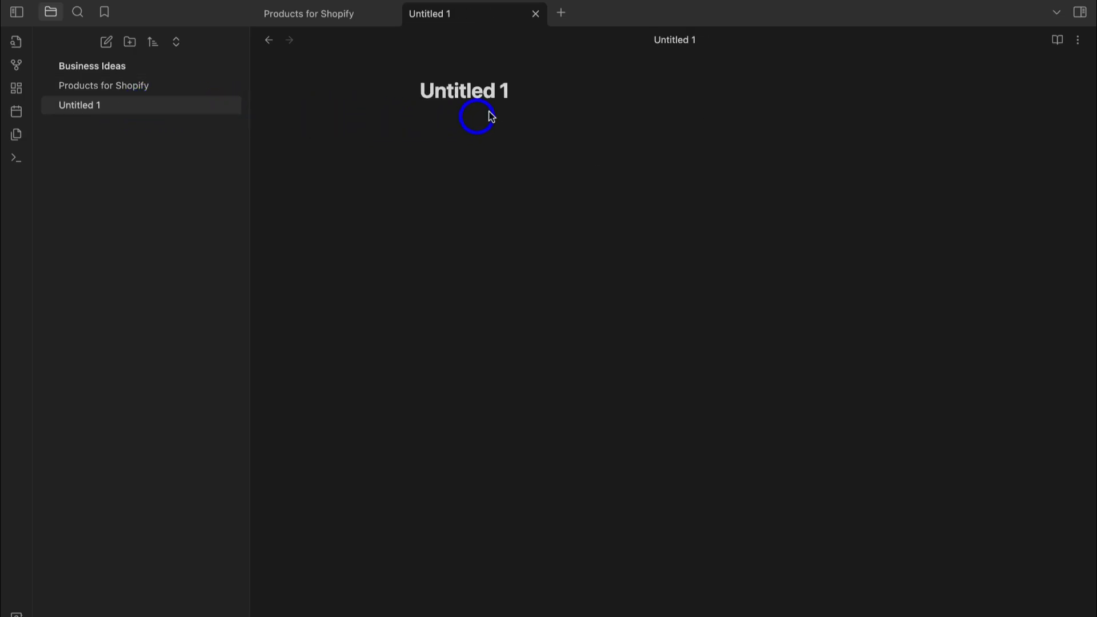
- Retitle the Untitled 1 note as 'Saas Product'
{"action": "left_click", "coordinate": [504, 91]}
{"action": "left_click_drag", "start_coordinate": [504, 91], "coordinate": [422, 93]}
{"action": "type", "text": "Saas Product"}
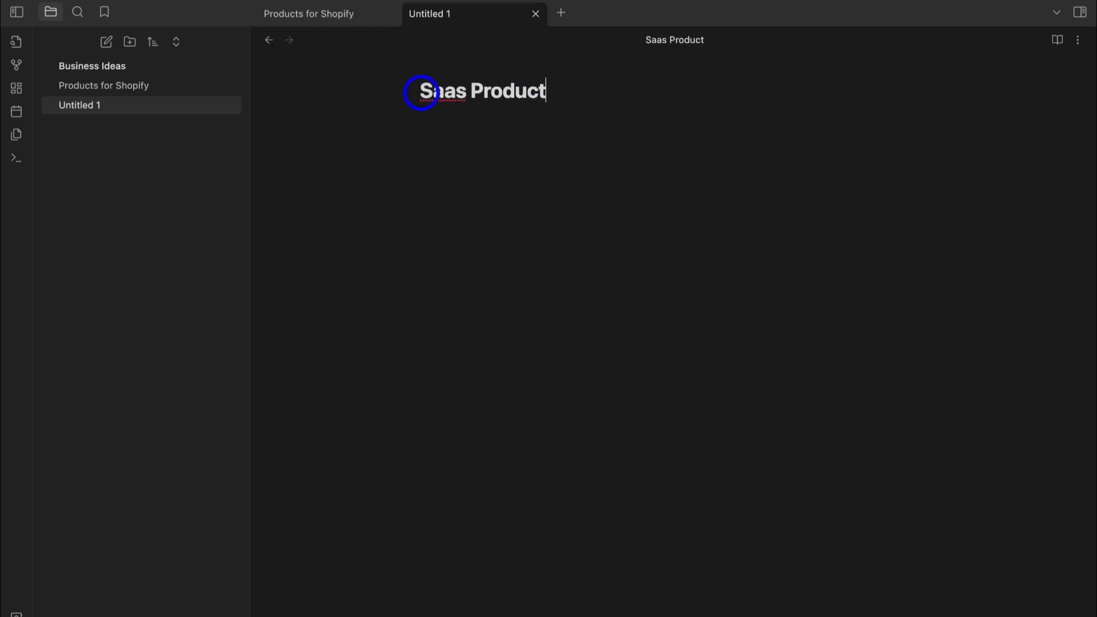
{"action": "key", "text": "Return"}
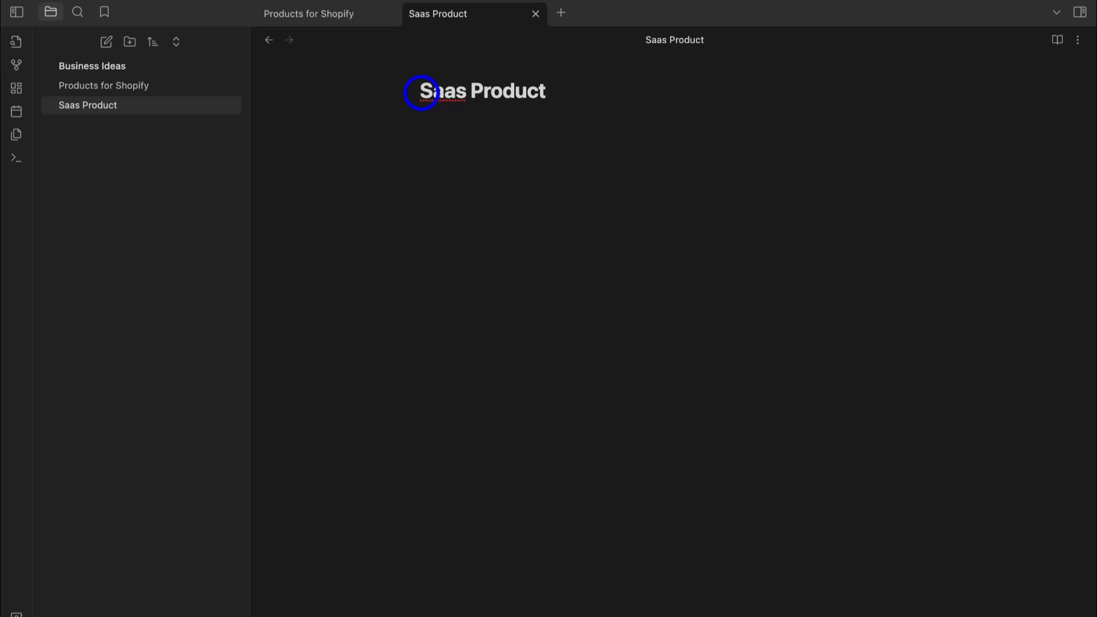
- Add Web design, Google Ads and Graphic Design as heading lines in the note
{"action": "type", "text": "#"}
{"action": "type", "text": "Web design as a SaaS product"}
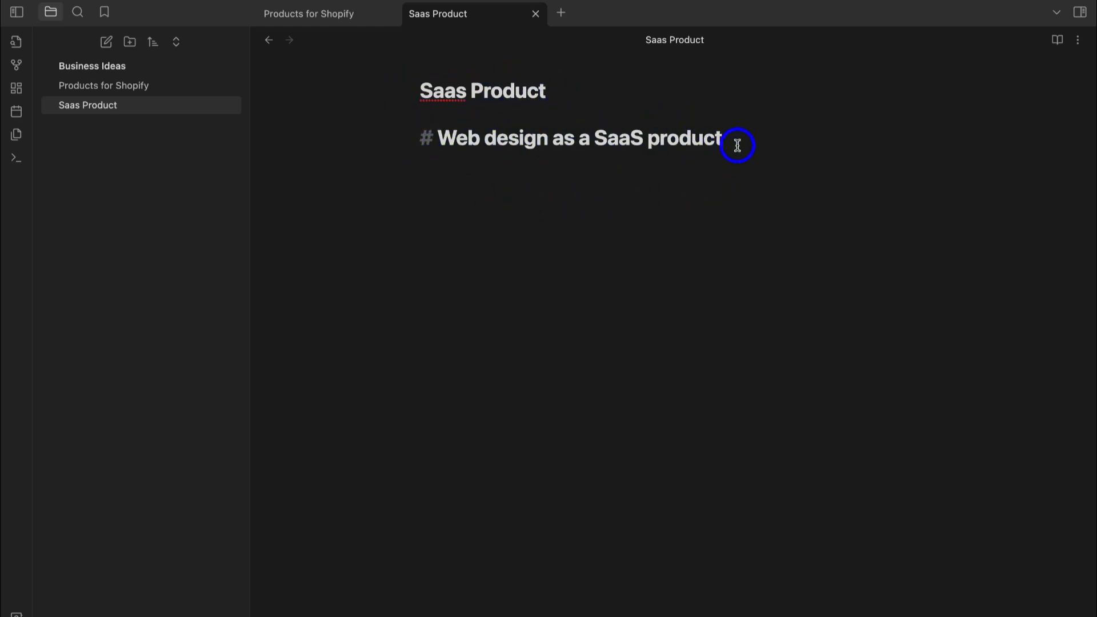
{"action": "key", "text": "Return"}
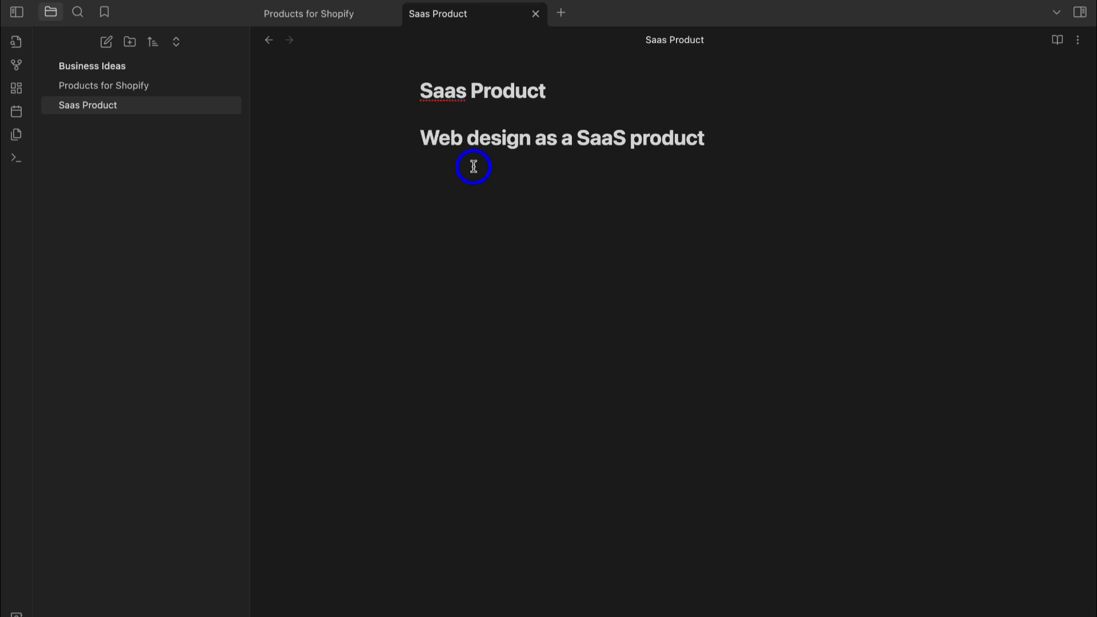
{"action": "type", "text": "## Google Ads as a Saas product"}
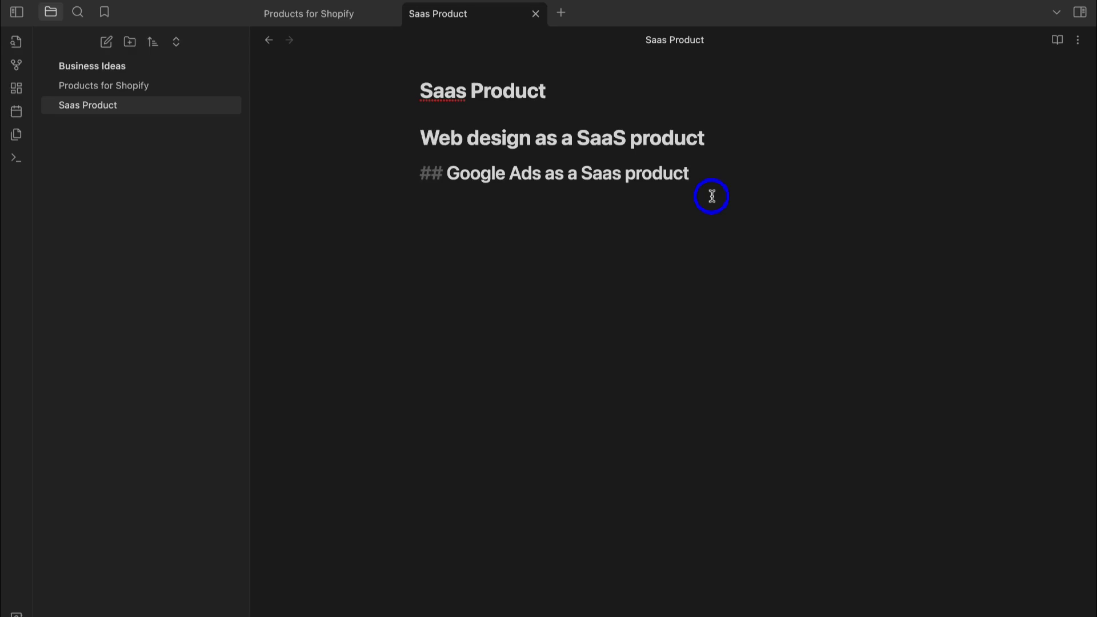
{"action": "key", "text": "Return"}
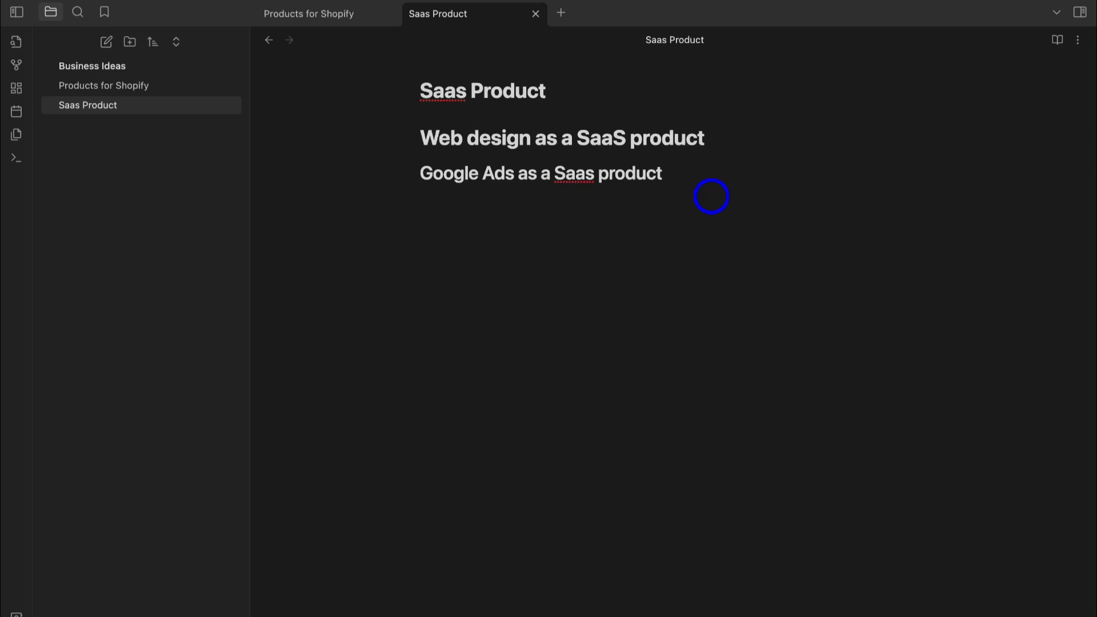
{"action": "type", "text": "###"}
{"action": "type", "text": "Graphic Design as a Saas product"}
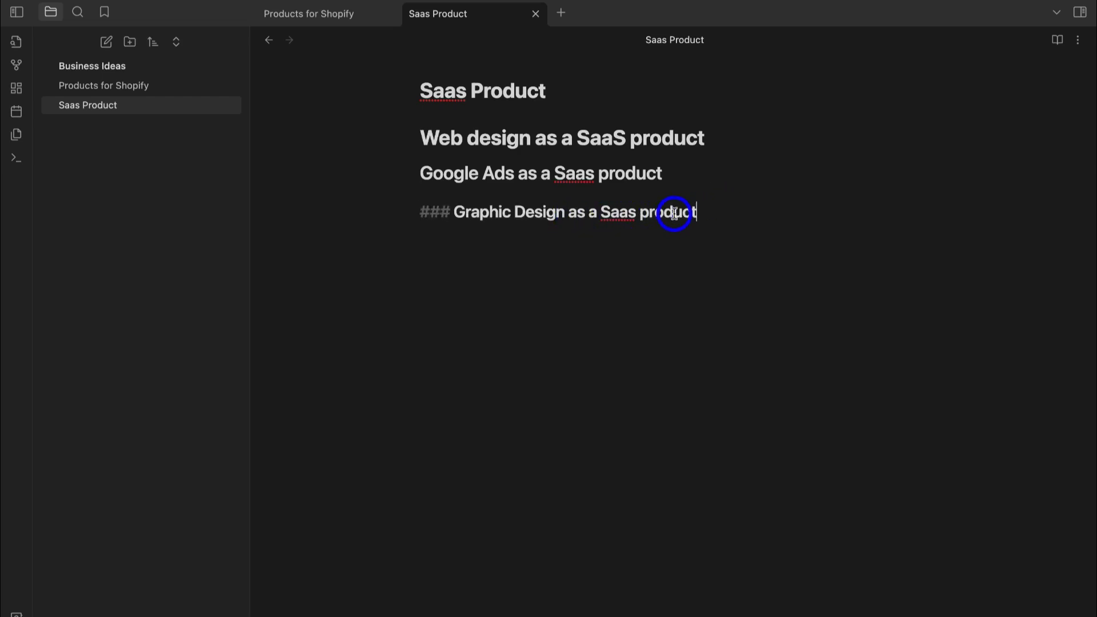
{"action": "key", "text": "Return"}
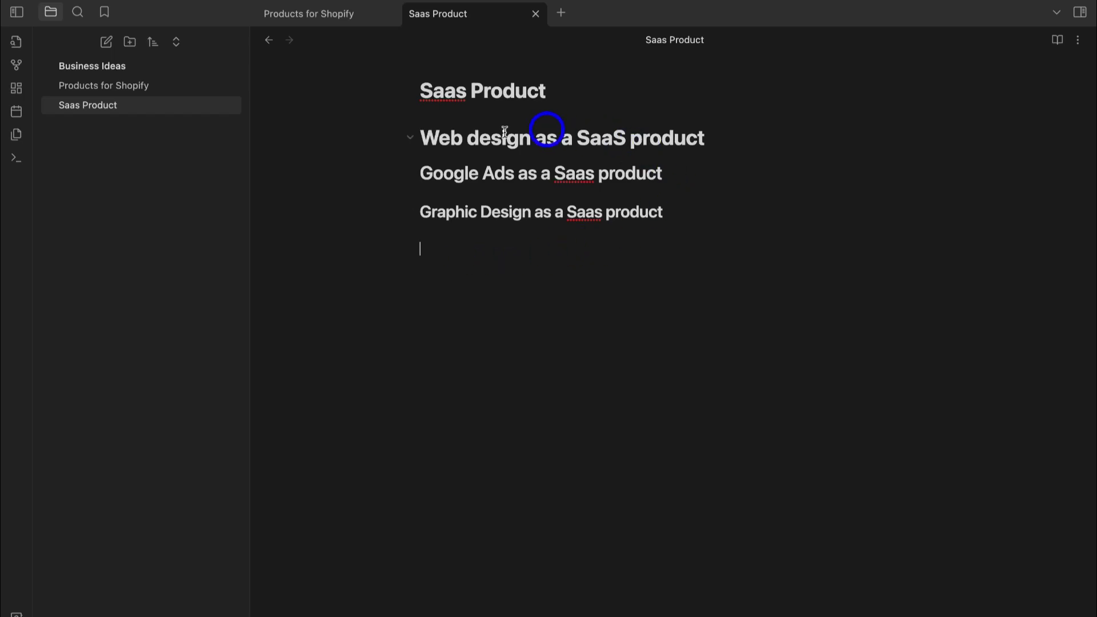
- Strip the heading markers from the Web design, Google Ads and Graphic Design lines
{"action": "left_click", "coordinate": [426, 139]}
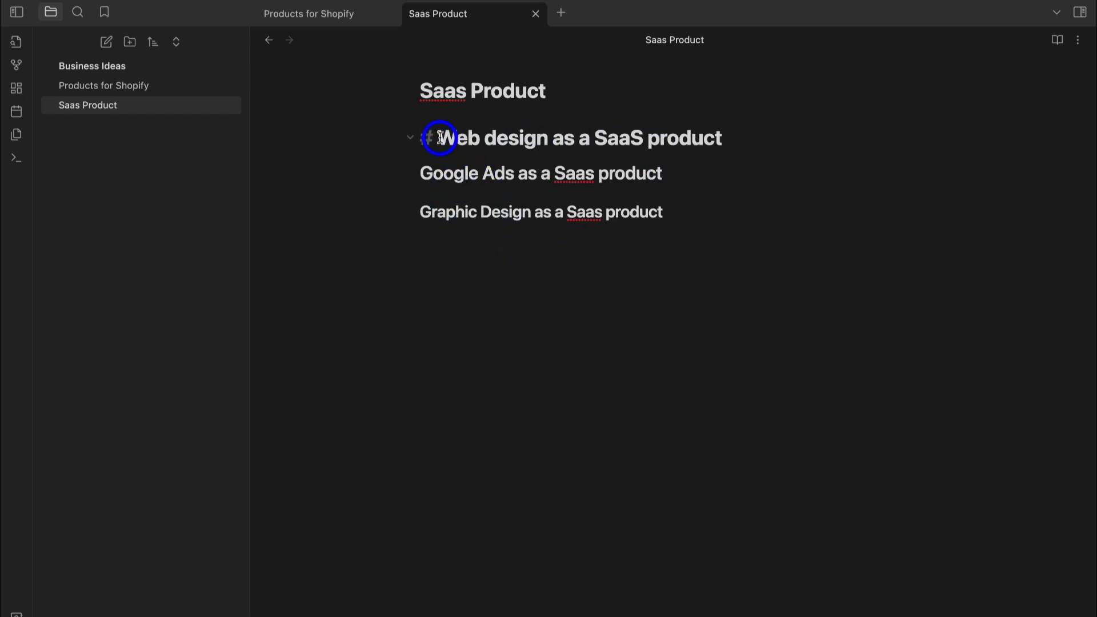
{"action": "key", "text": "BackSpace"}
{"action": "key", "text": "BackSpace"}
{"action": "left_click", "coordinate": [429, 152]}
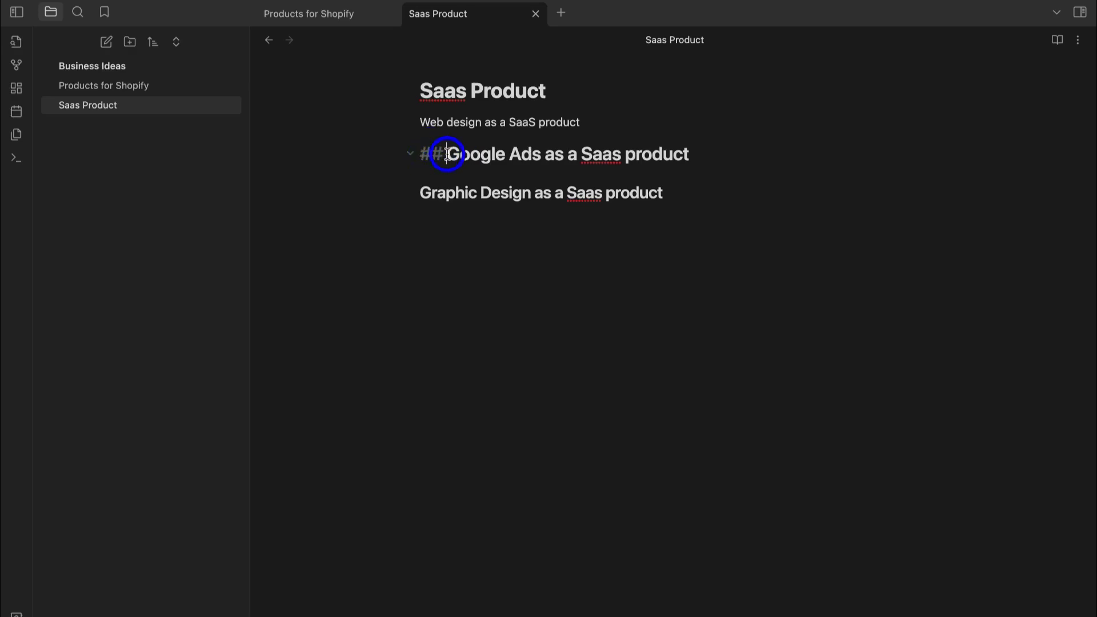
{"action": "key", "text": "BackSpace"}
{"action": "key", "text": "BackSpace"}
{"action": "left_click", "coordinate": [421, 189]}
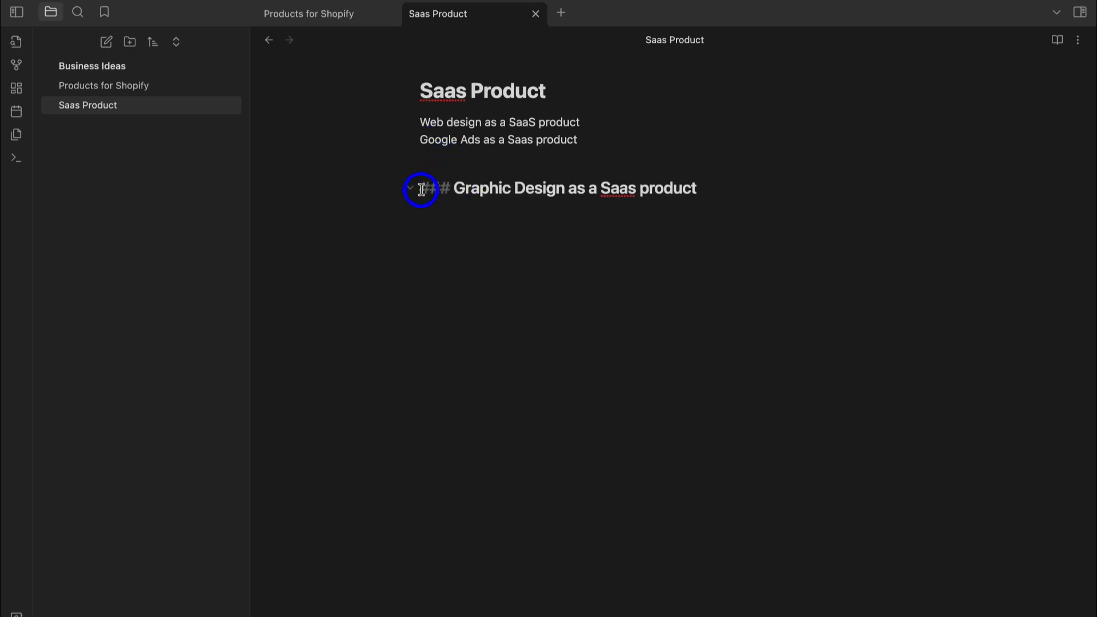
{"action": "key", "text": "BackSpace"}
{"action": "key", "text": "BackSpace"}
{"action": "key", "text": "BackSpace"}
{"action": "key", "text": "BackSpace"}
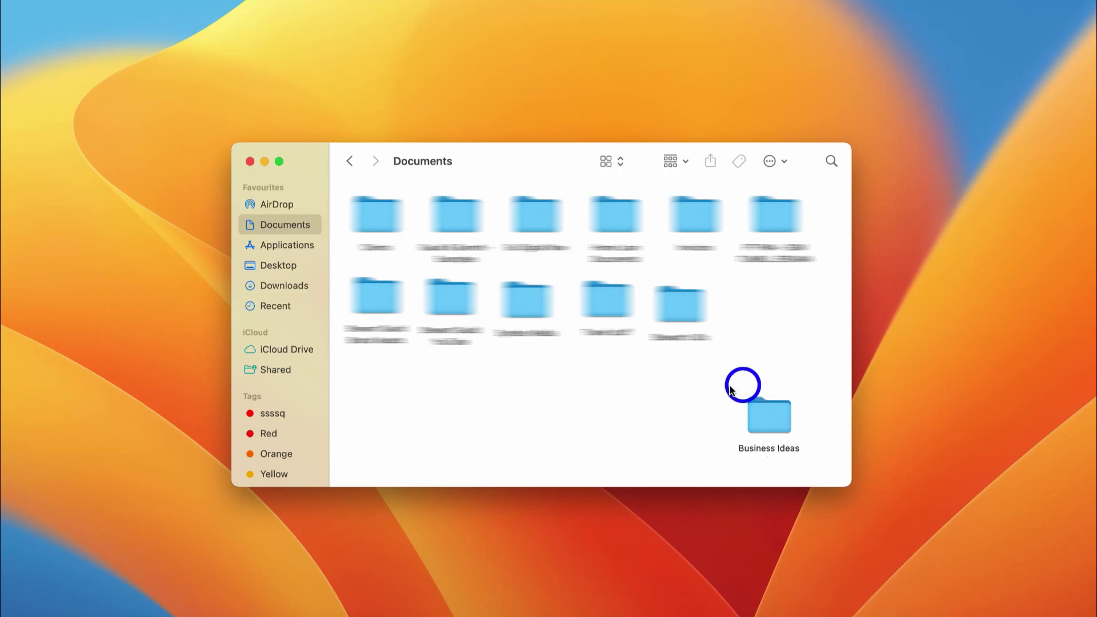
- Open Saas Product.md from the Business Ideas vault folder with TextEdit
{"action": "double_click", "coordinate": [774, 423]}
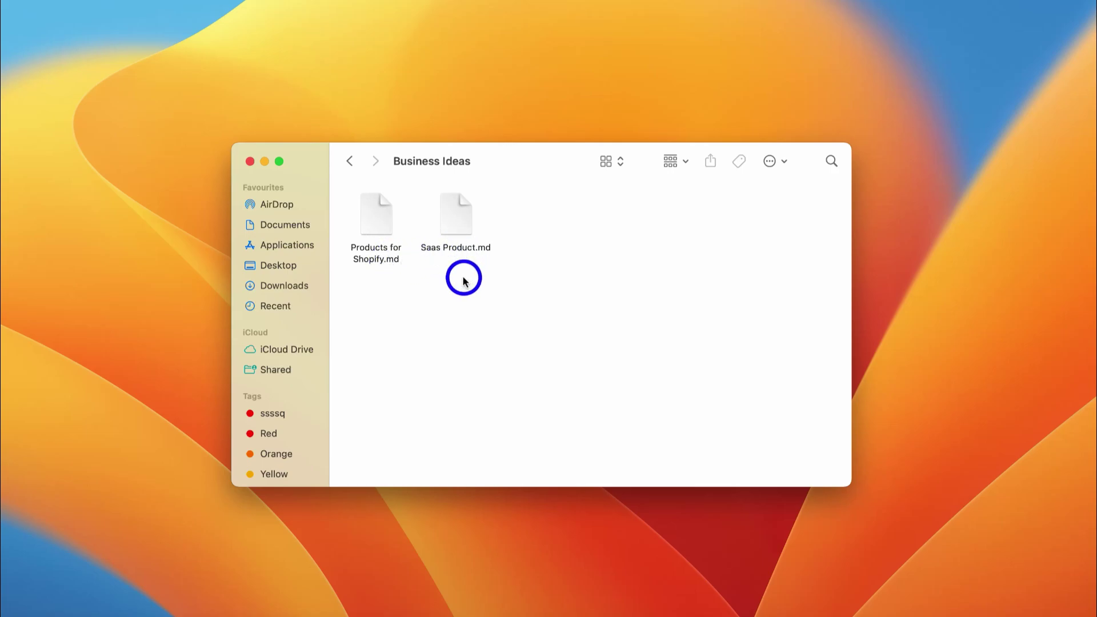
{"action": "right_click", "coordinate": [456, 224]}
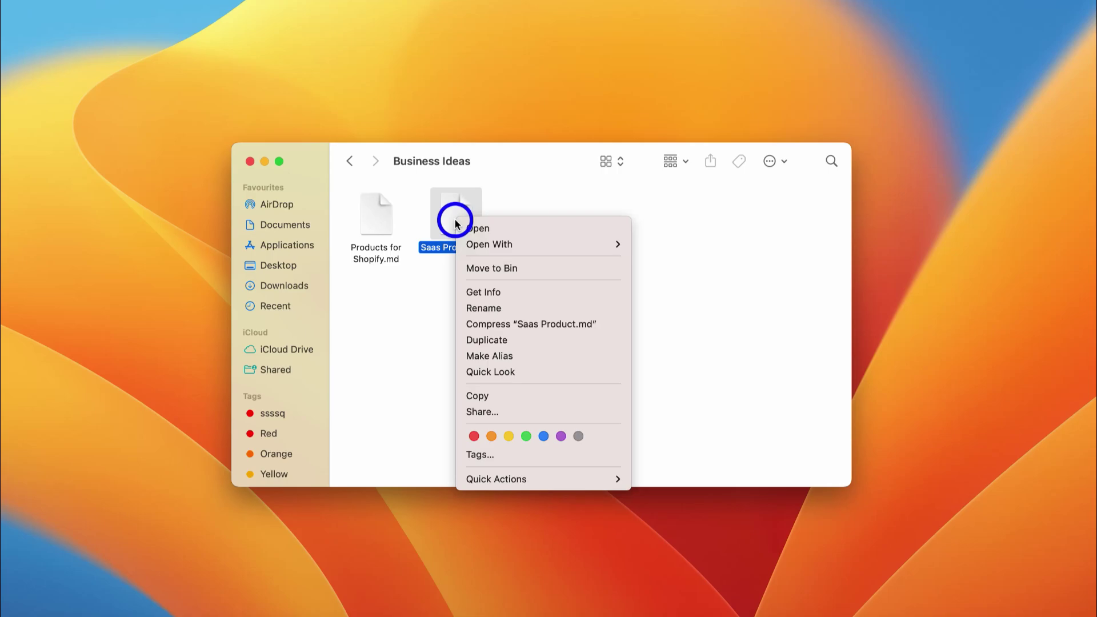
{"action": "mouse_move", "coordinate": [465, 243]}
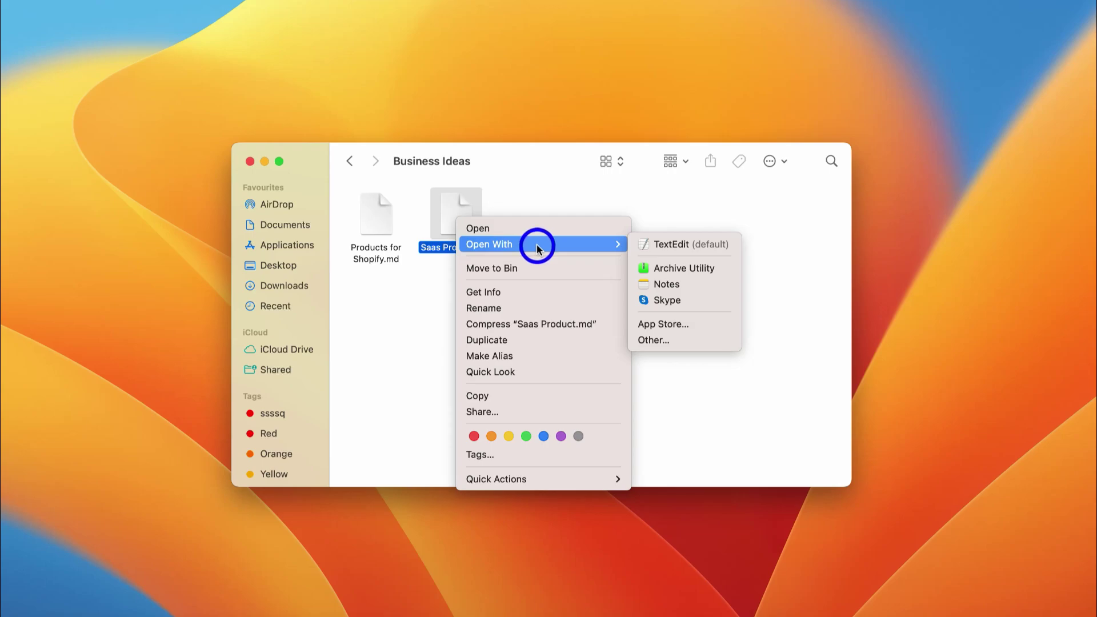
{"action": "left_click", "coordinate": [695, 247]}
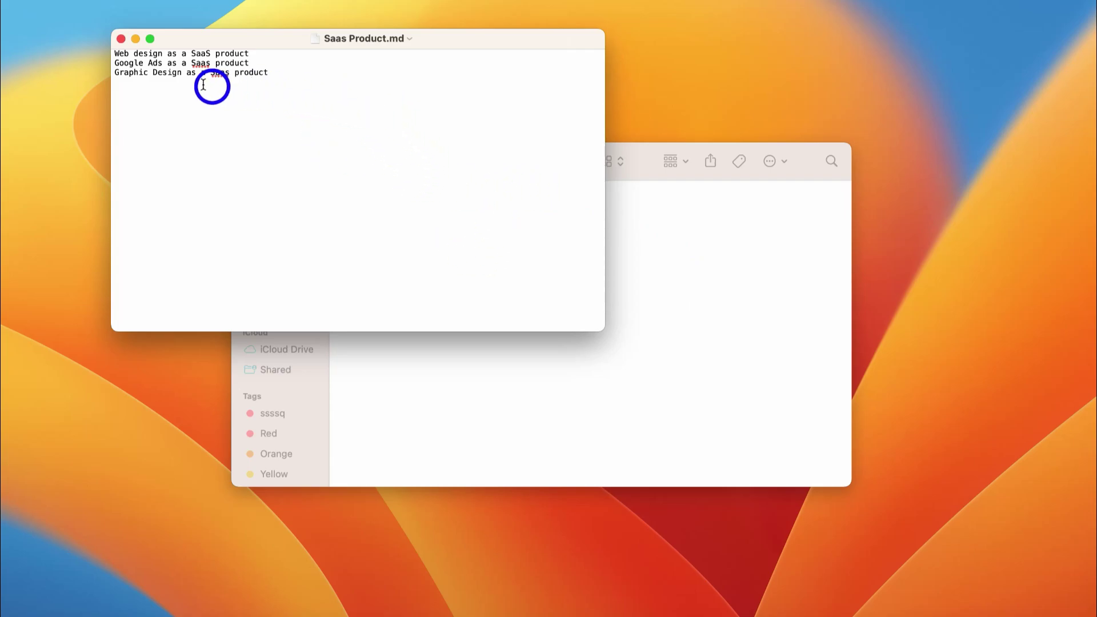
{"action": "left_click", "coordinate": [121, 39]}
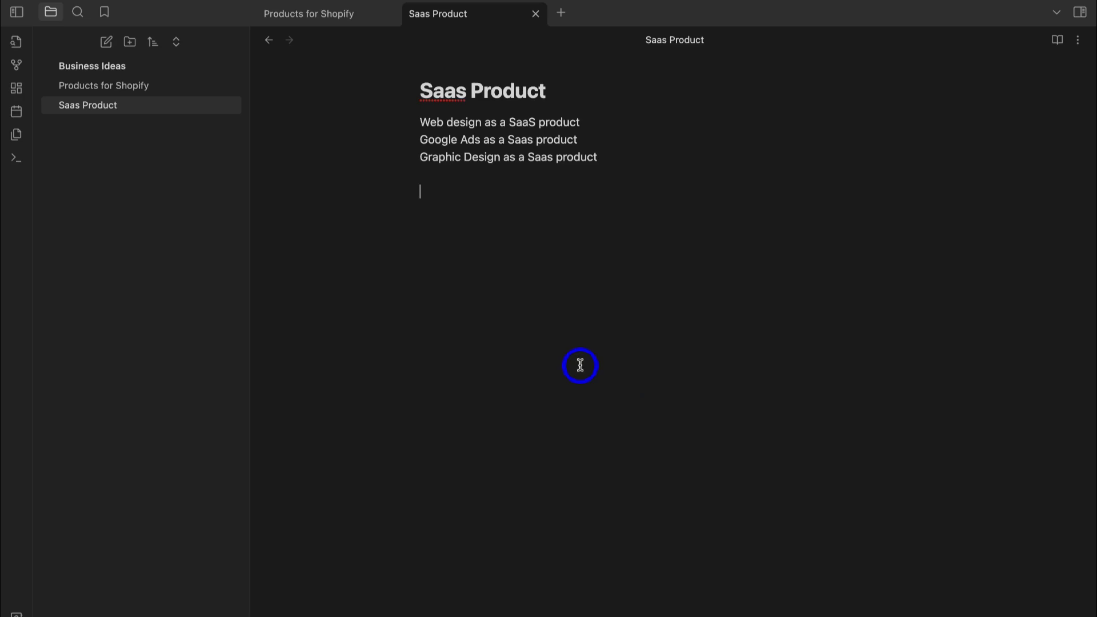
- In Products for Shopify, wrap 'CRM platform' in [[ ]] and follow it to create that note
{"action": "left_click", "coordinate": [416, 282]}
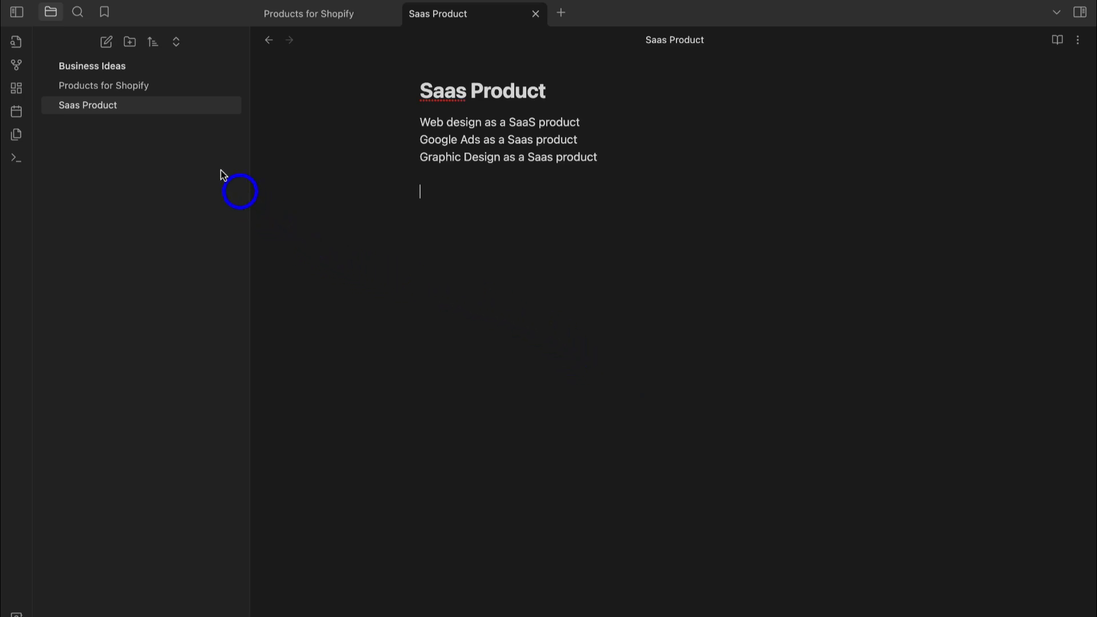
{"action": "left_click", "coordinate": [98, 91]}
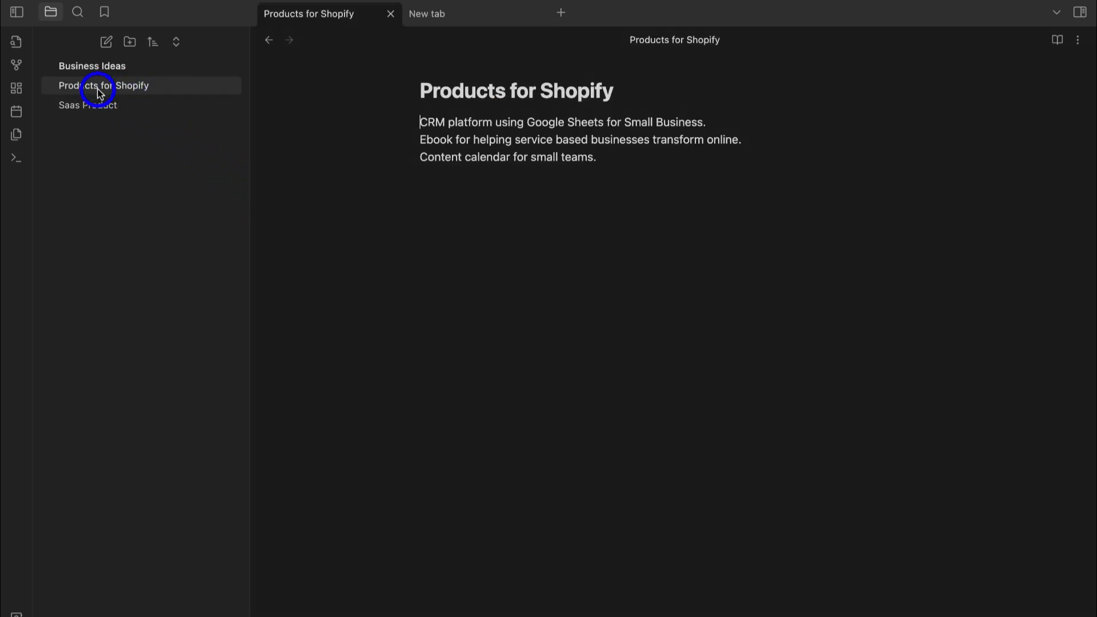
{"action": "left_click", "coordinate": [408, 125]}
{"action": "type", "text": "[["}
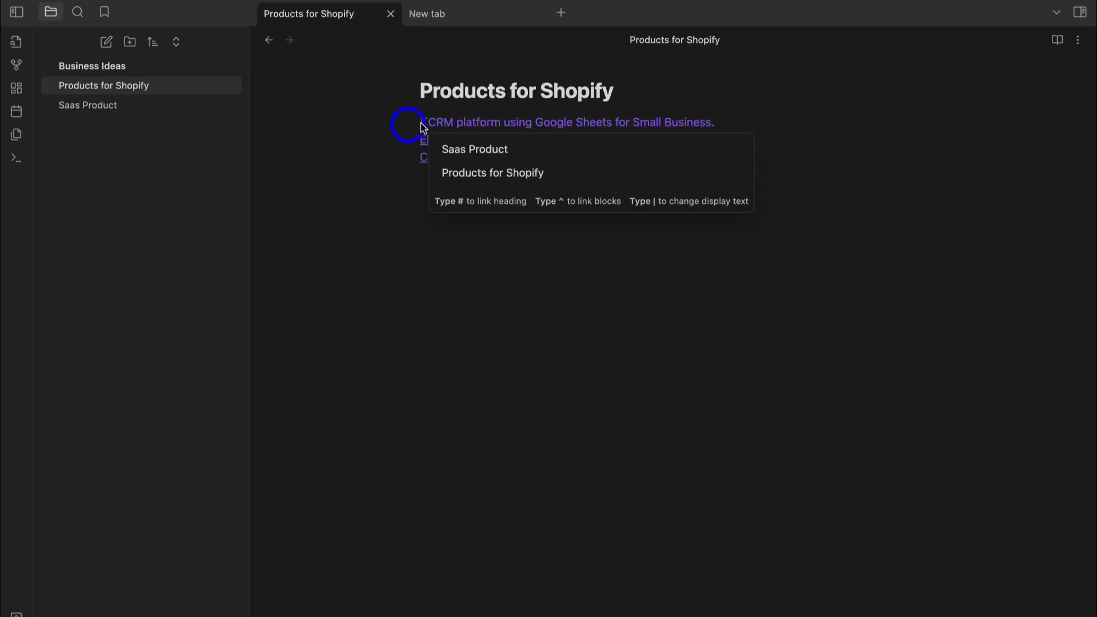
{"action": "left_click", "coordinate": [558, 130]}
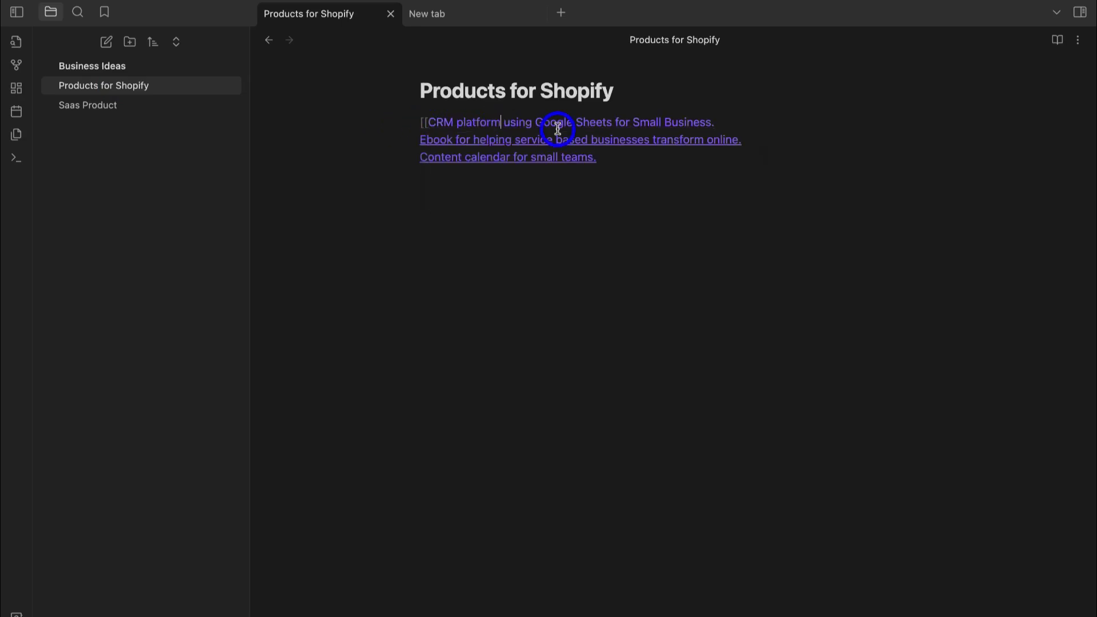
{"action": "type", "text": "]]"}
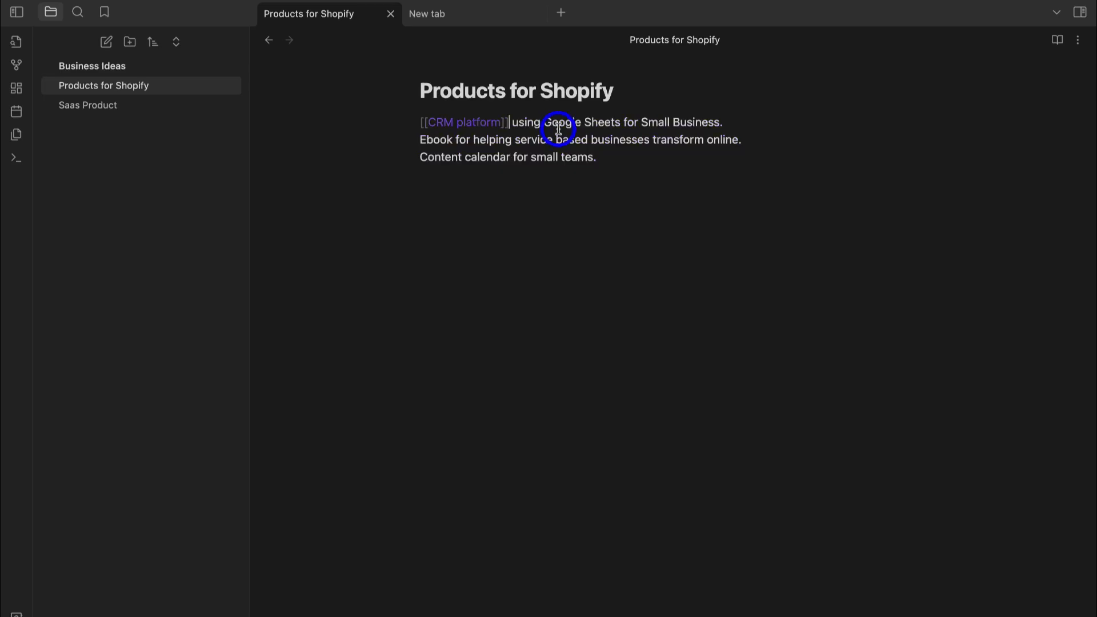
{"action": "left_click", "coordinate": [476, 122]}
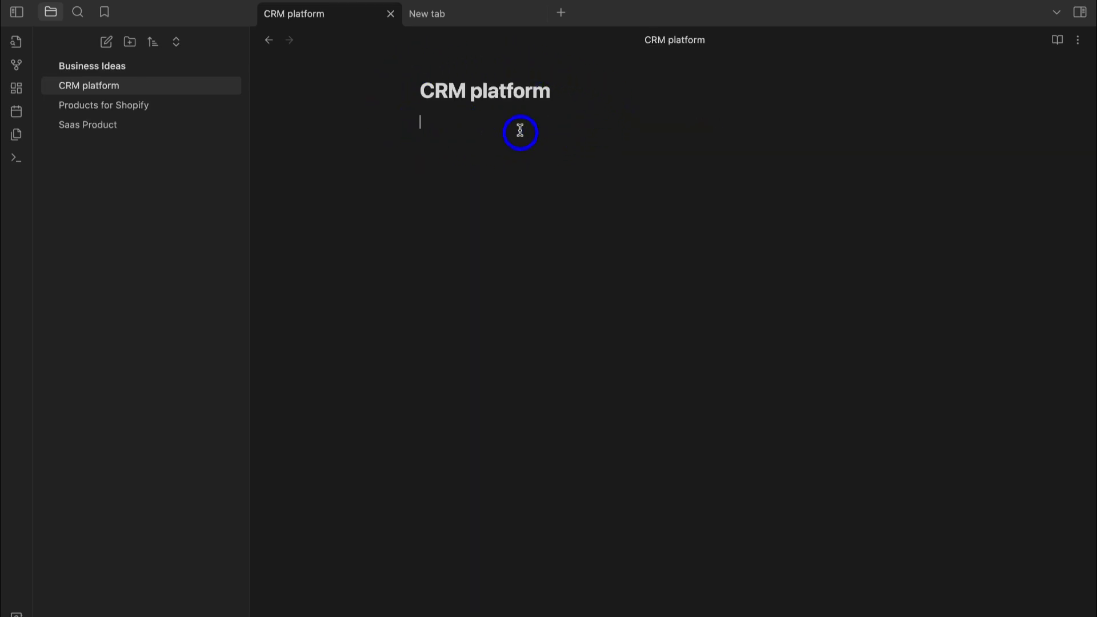
- Return to Products for Shopify and reopen the CRM platform note from its rendered link
{"action": "mouse_move", "coordinate": [109, 87]}
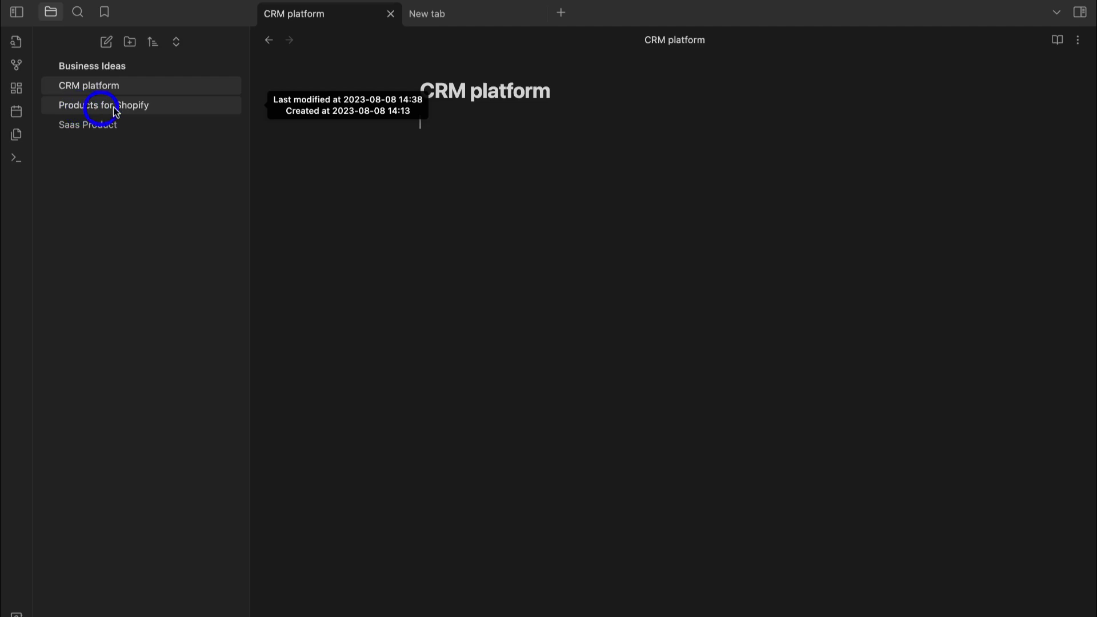
{"action": "left_click", "coordinate": [133, 111]}
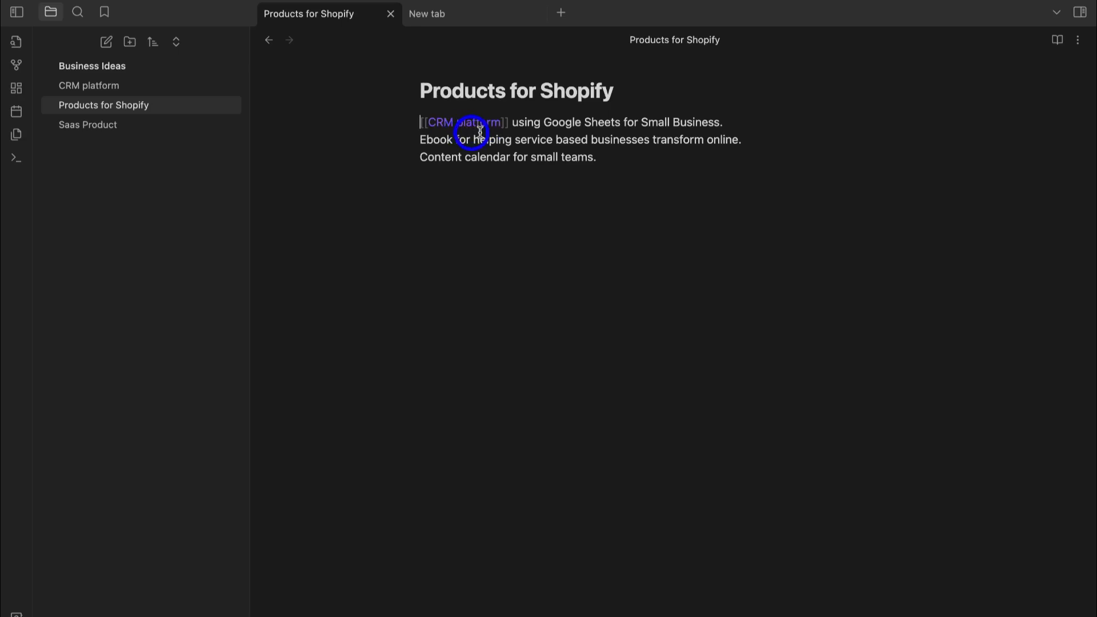
{"action": "left_click", "coordinate": [421, 122]}
{"action": "left_click", "coordinate": [569, 126]}
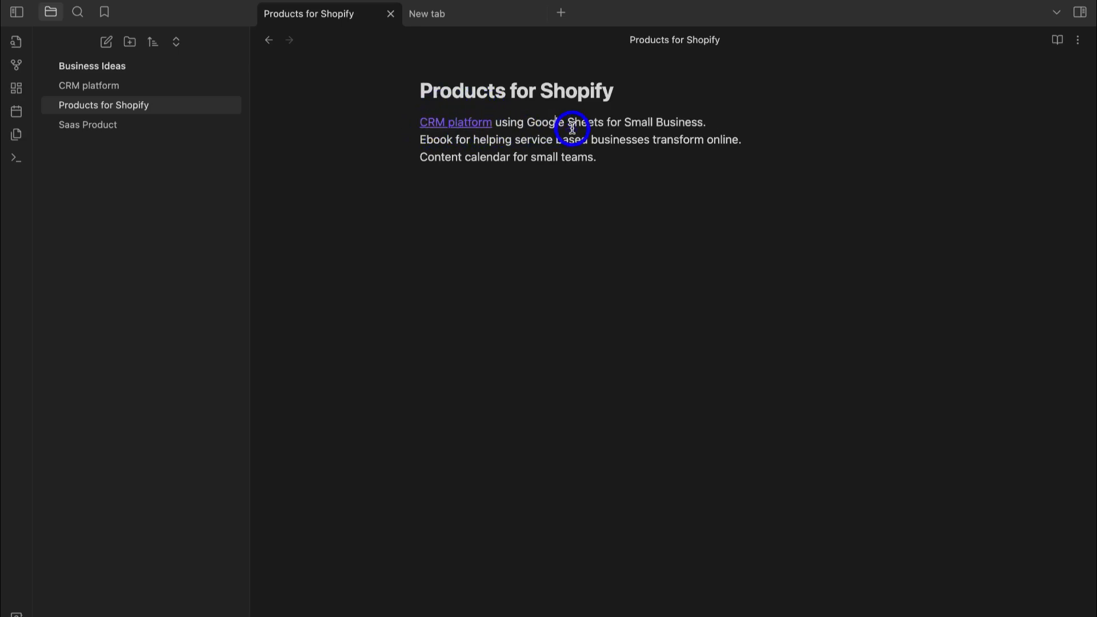
{"action": "left_click", "coordinate": [460, 129]}
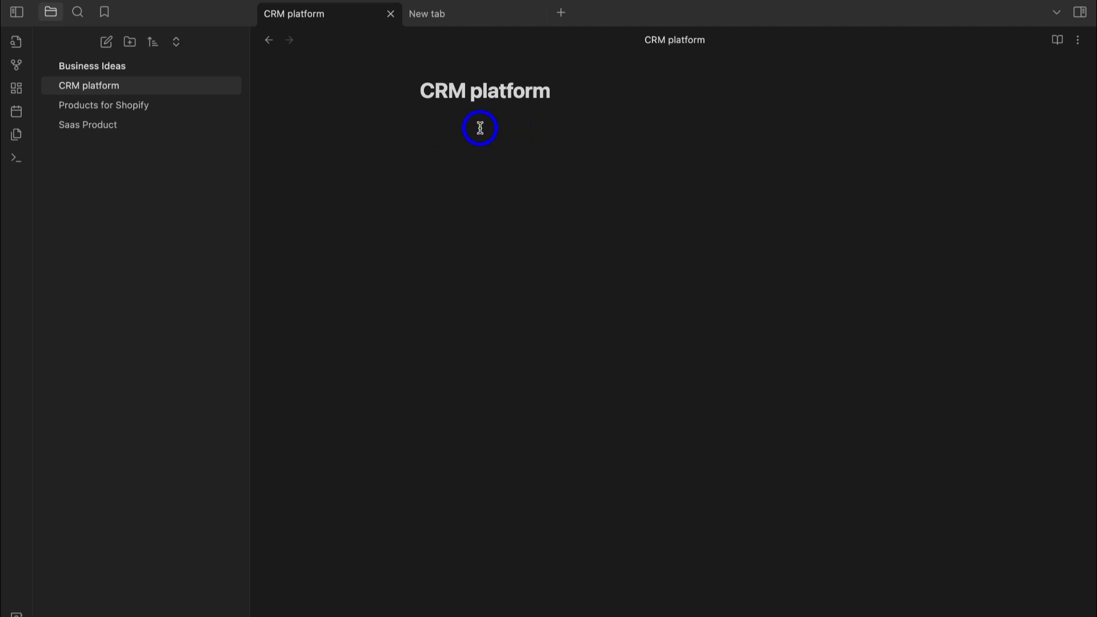
- Paste a description into CRM platform, link it to Products for Shopify and follow that link
{"action": "type", "text": "I want to create a free yet simple CRM using Google Sheets that integrates with other Google Apps. This CRM will be ideal for small businesses. As planned in"}
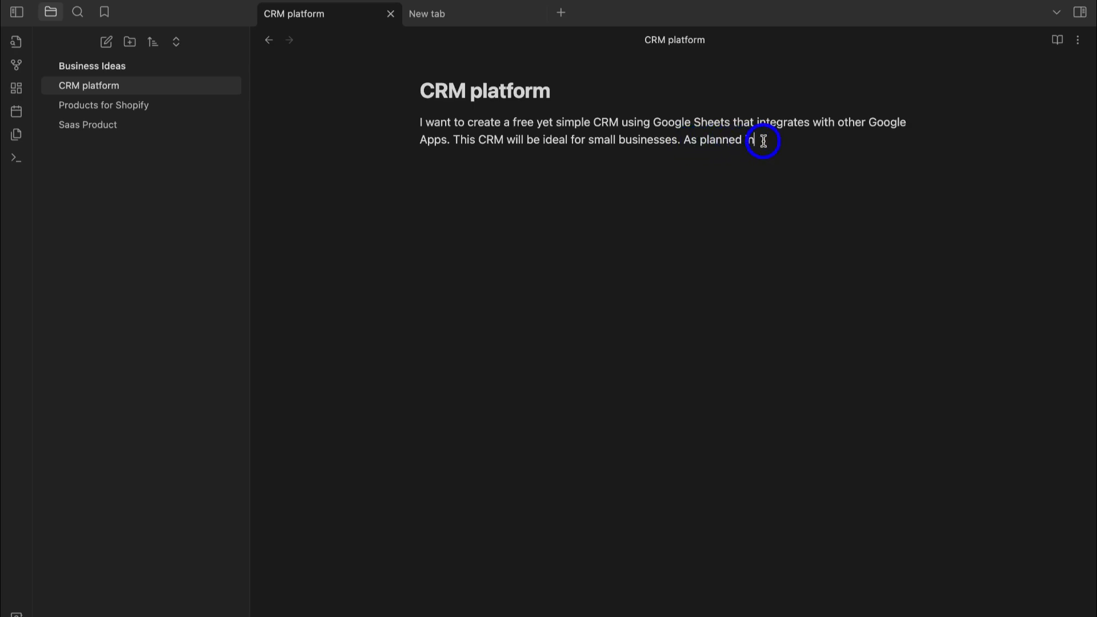
{"action": "type", "text": "[["}
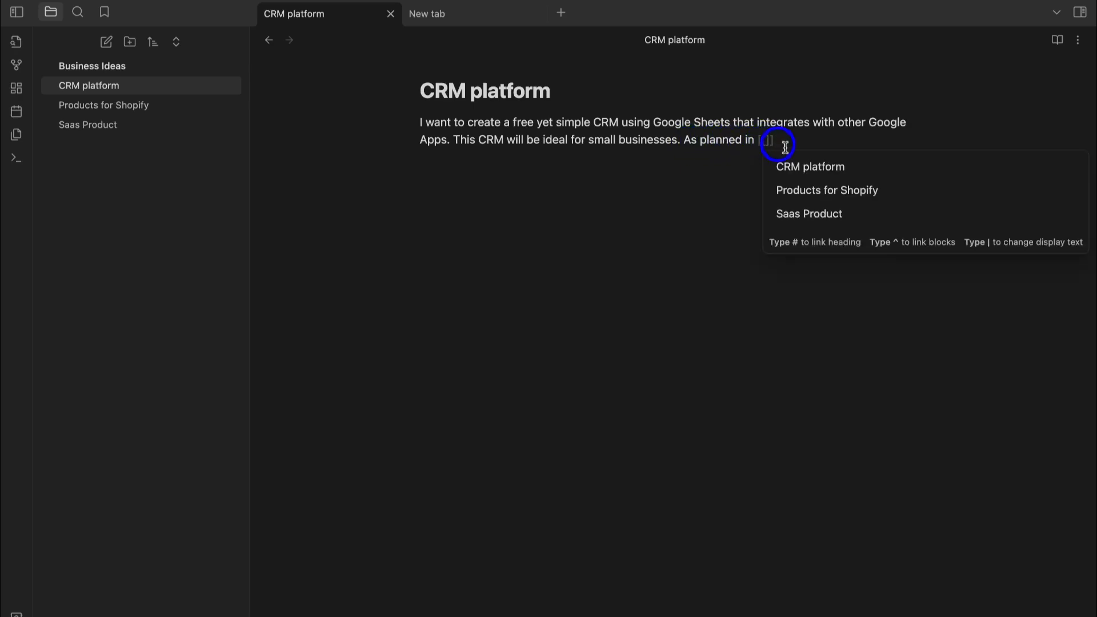
{"action": "left_click", "coordinate": [865, 196]}
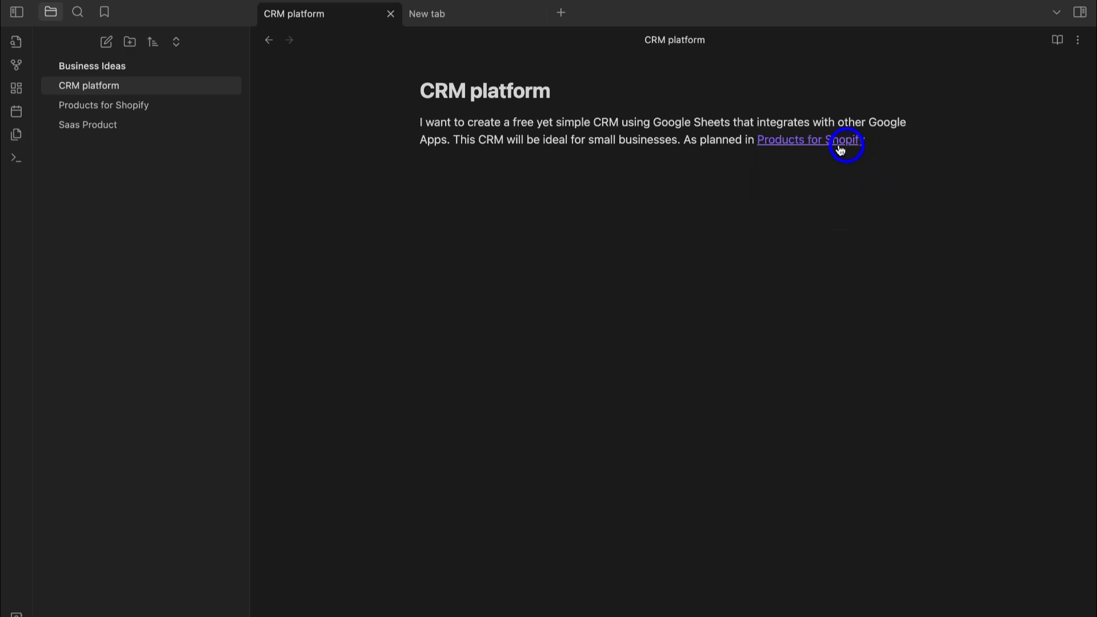
{"action": "left_click", "coordinate": [823, 142]}
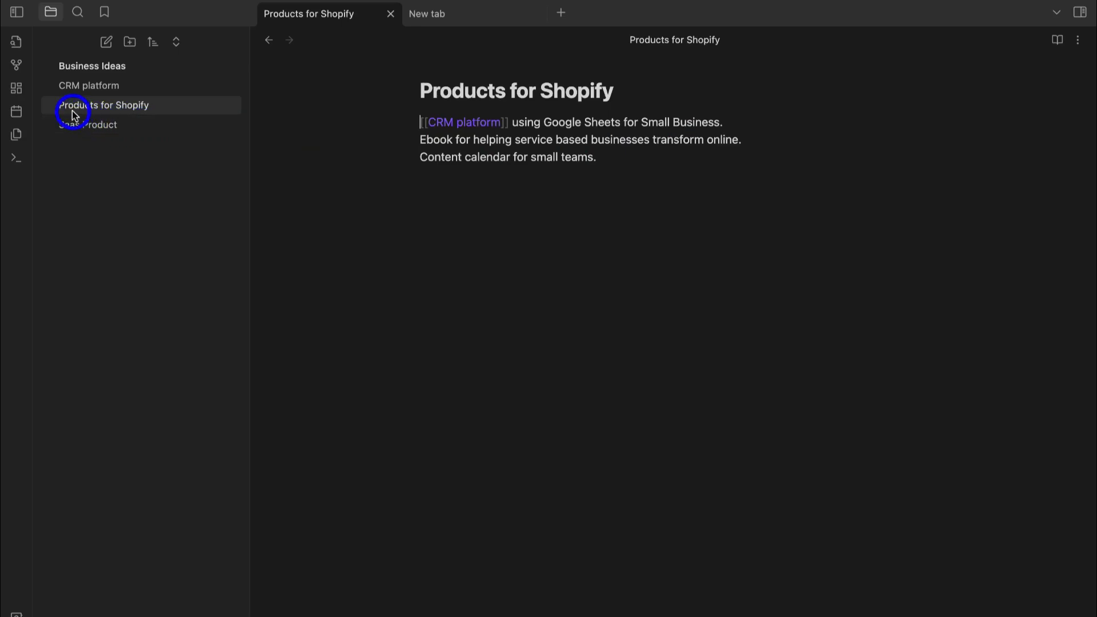
- Reopen CRM platform from its link, then follow its link back to Products for Shopify
{"action": "mouse_move", "coordinate": [137, 112]}
{"action": "left_click", "coordinate": [609, 158]}
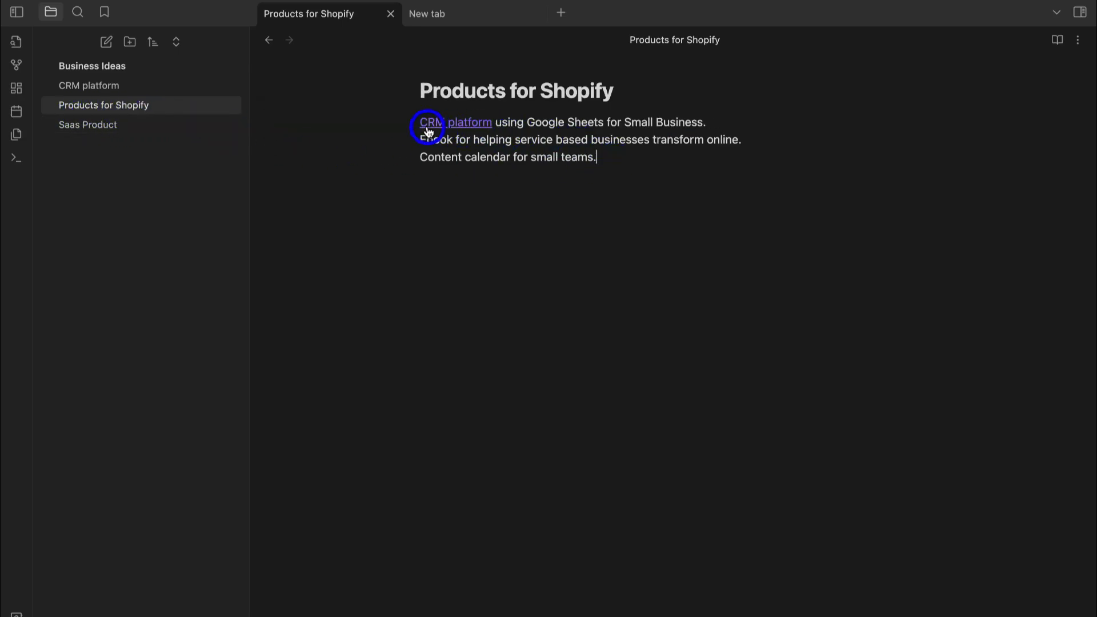
{"action": "left_click", "coordinate": [467, 130]}
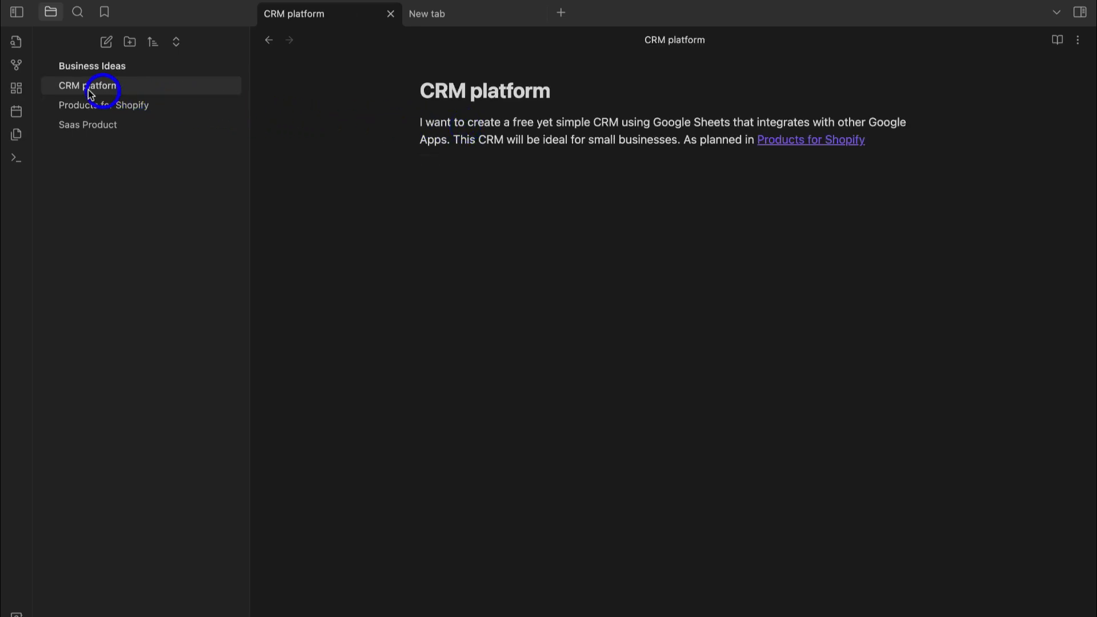
{"action": "mouse_move", "coordinate": [84, 93]}
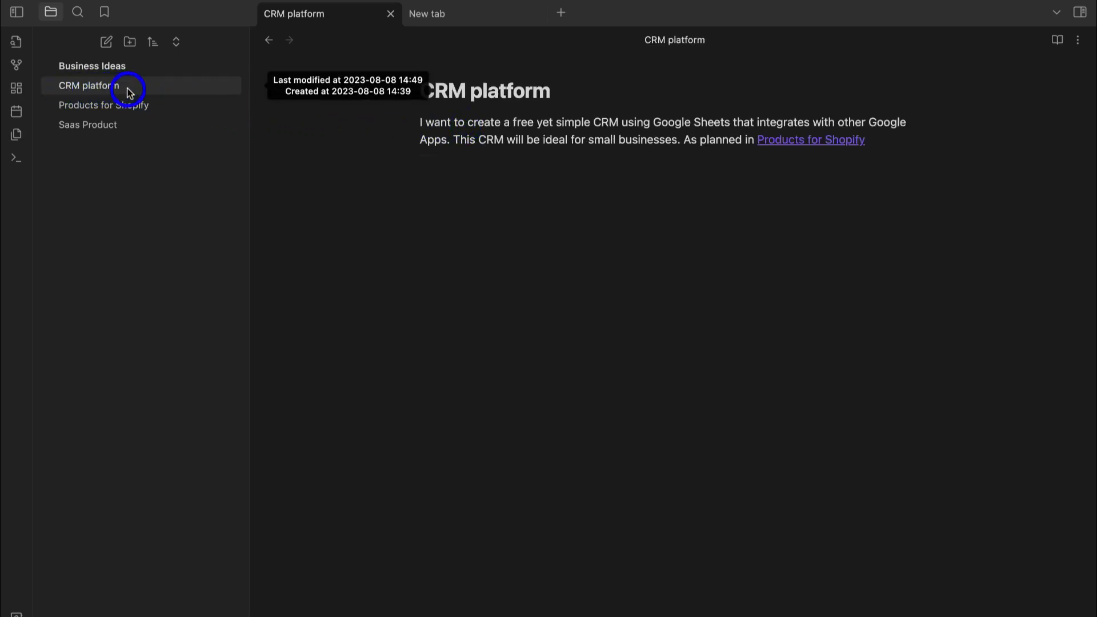
{"action": "mouse_move", "coordinate": [168, 103]}
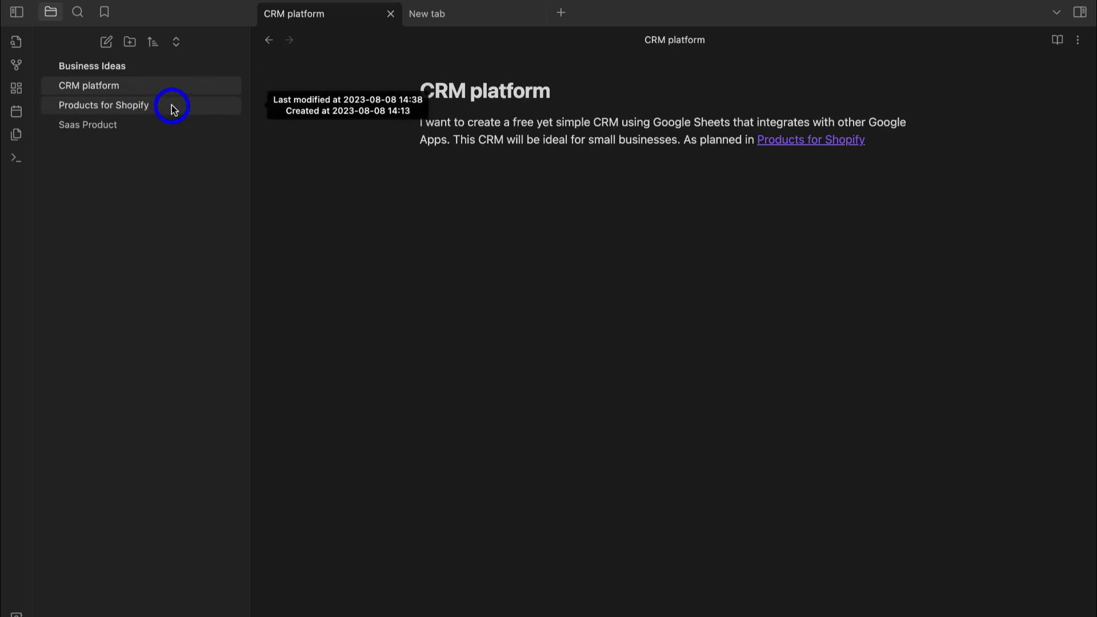
{"action": "left_click", "coordinate": [798, 142]}
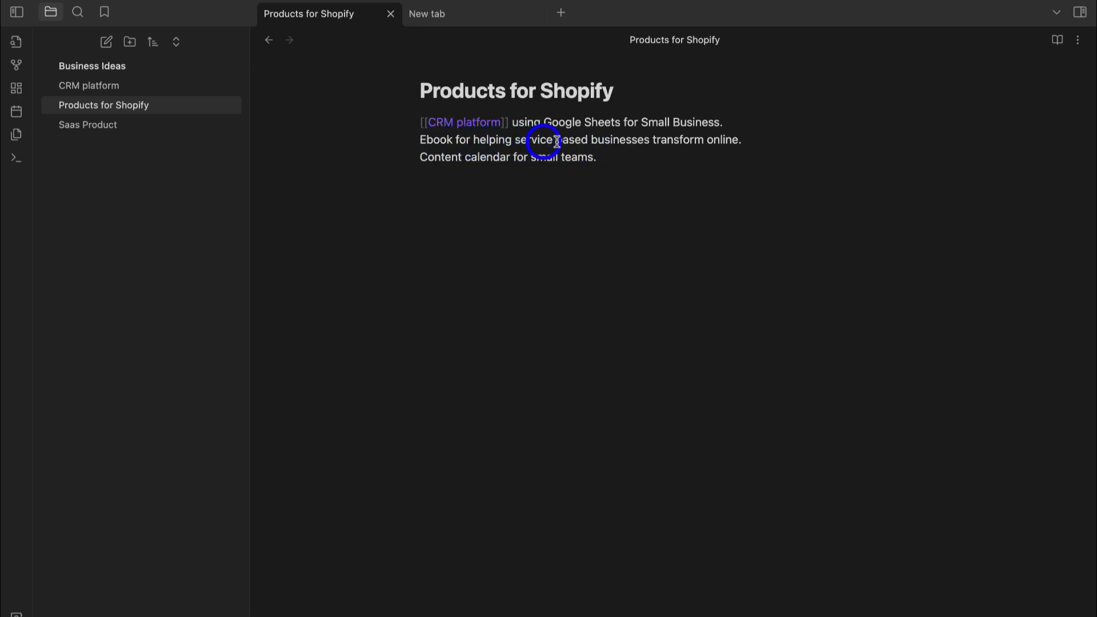
- Wrap 'Ebook' and 'Content calendar' in [[ ]] so both render as links
{"action": "left_click", "coordinate": [421, 140]}
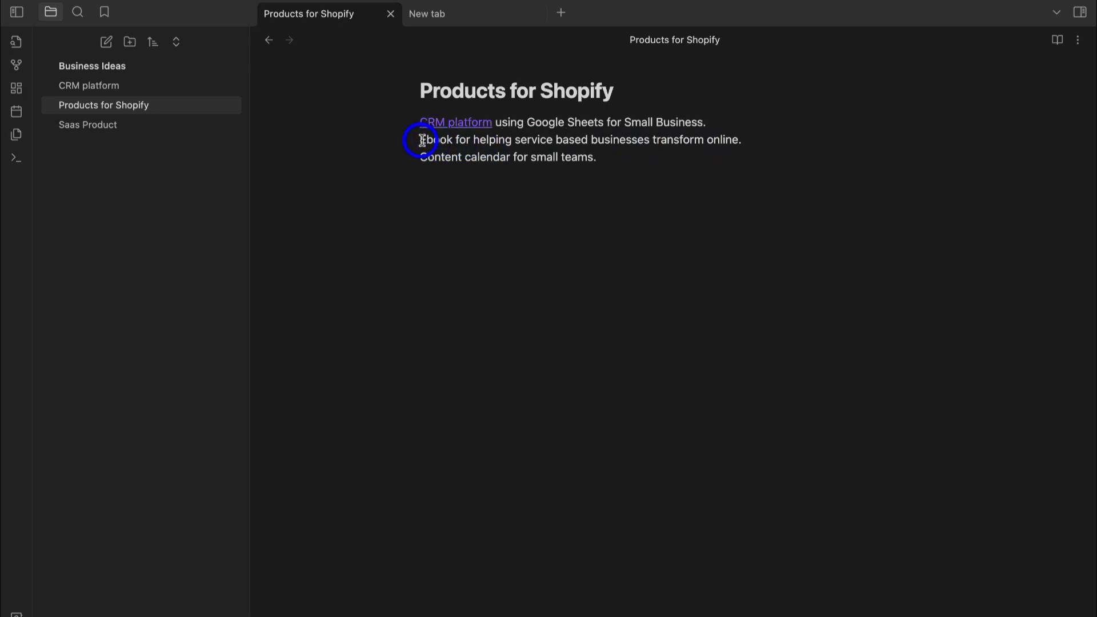
{"action": "type", "text": "[["}
{"action": "left_click", "coordinate": [464, 141]}
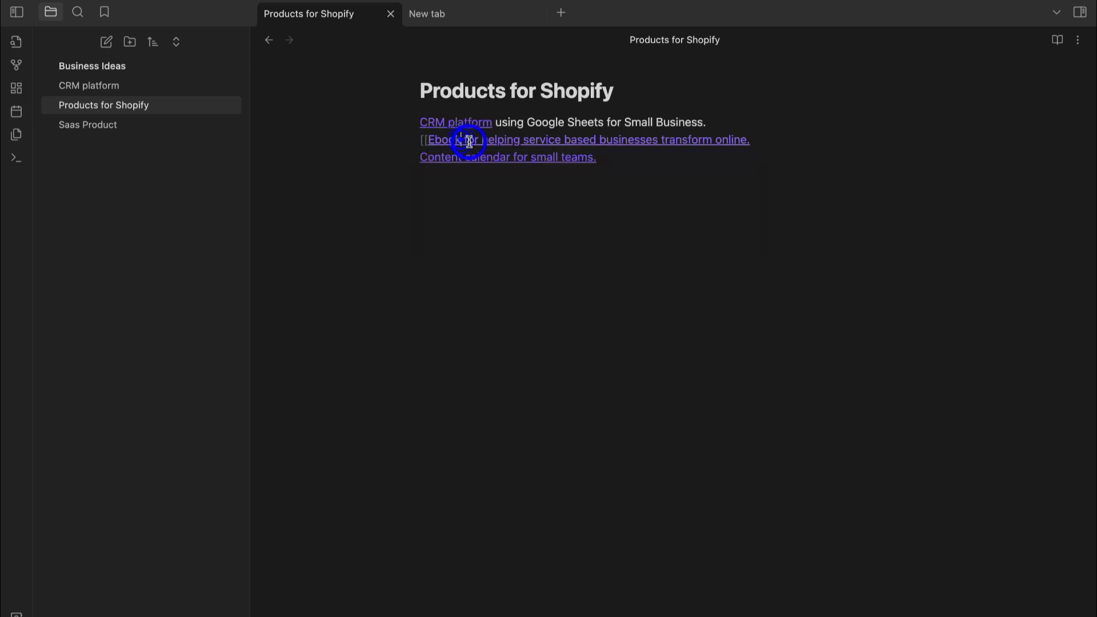
{"action": "type", "text": "]]"}
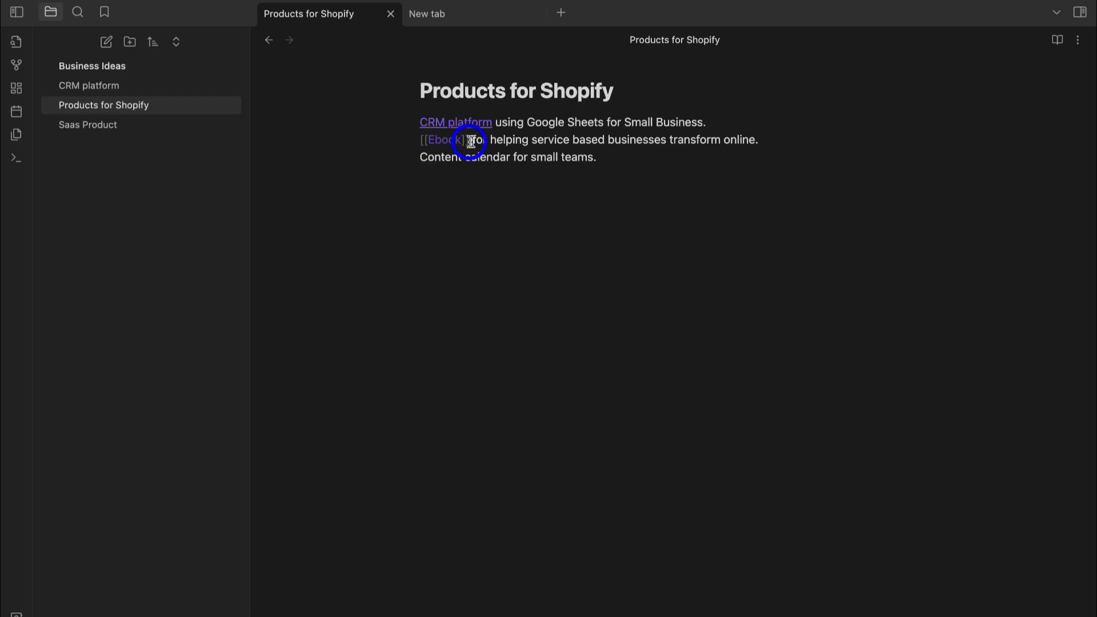
{"action": "left_click", "coordinate": [606, 158]}
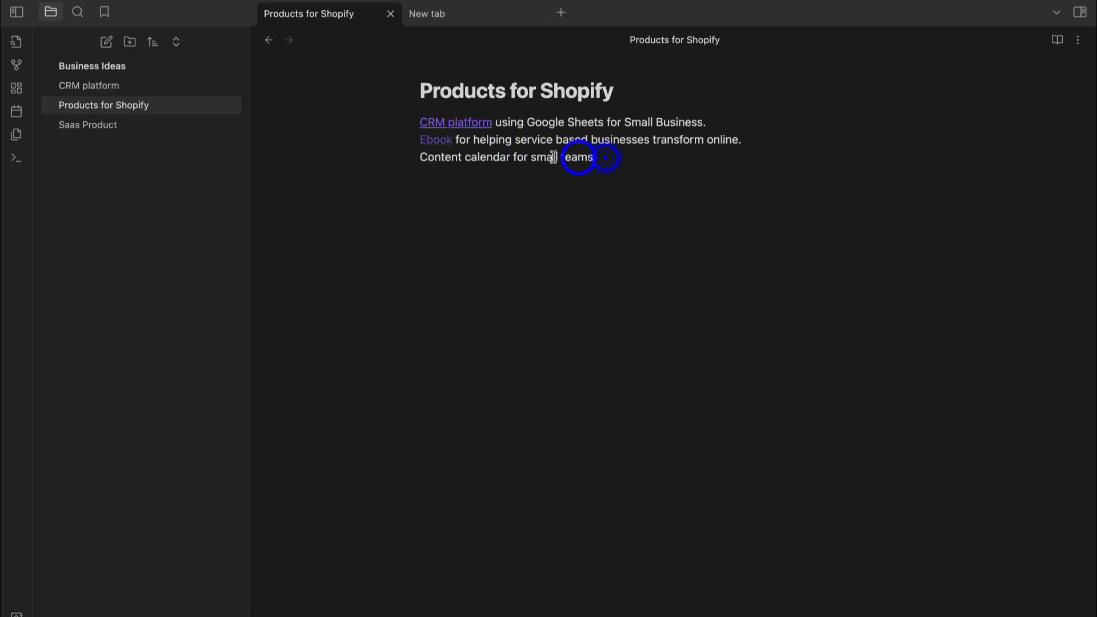
{"action": "left_click", "coordinate": [421, 157]}
{"action": "type", "text": "[["}
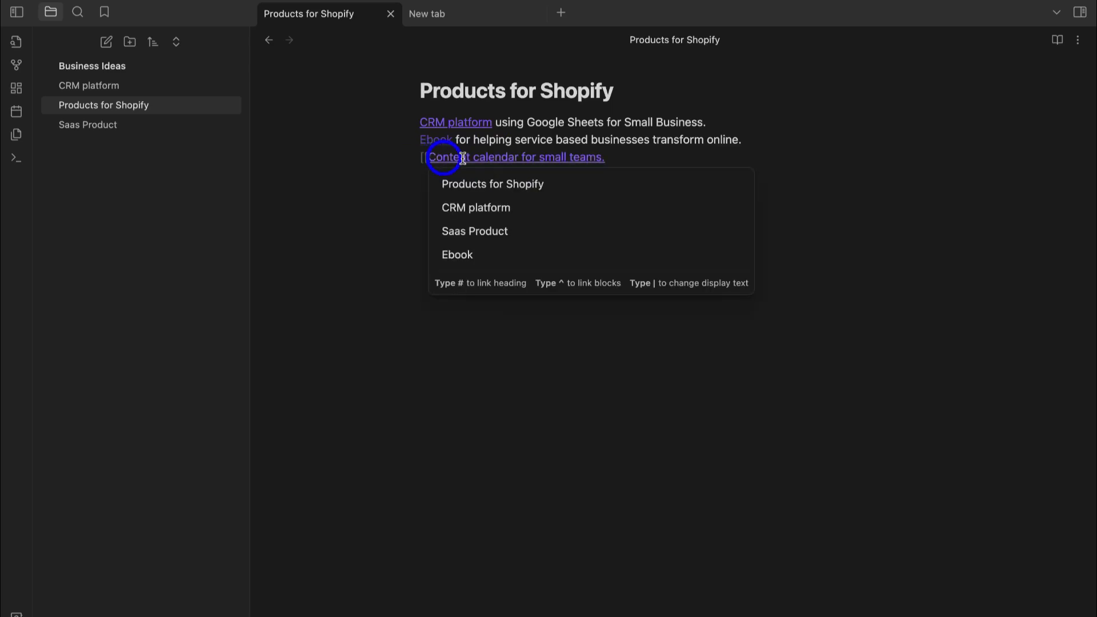
{"action": "left_click", "coordinate": [519, 158]}
{"action": "type", "text": "]]"}
{"action": "left_click", "coordinate": [626, 161]}
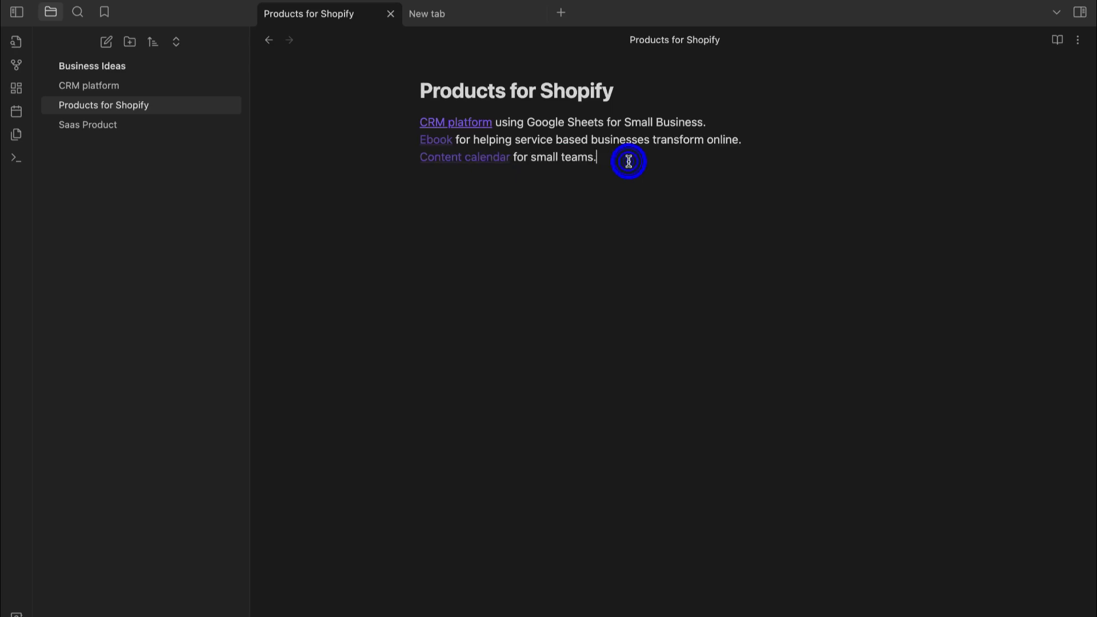
- Create the Ebook and Content calendar notes from their links in Products for Shopify
{"action": "left_click", "coordinate": [438, 146]}
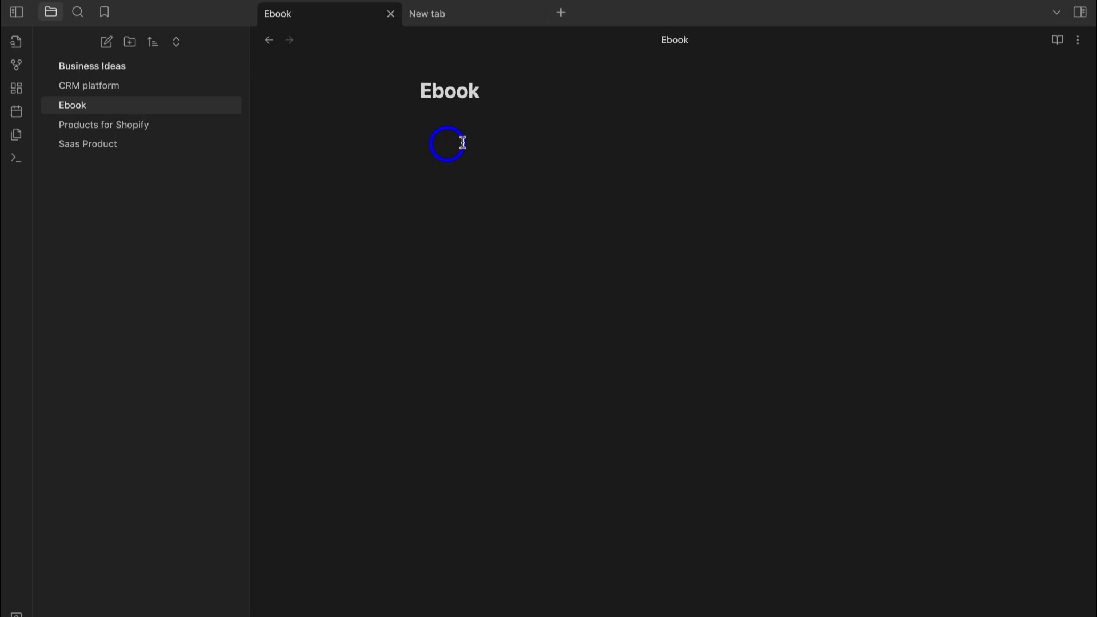
{"action": "left_click", "coordinate": [148, 124]}
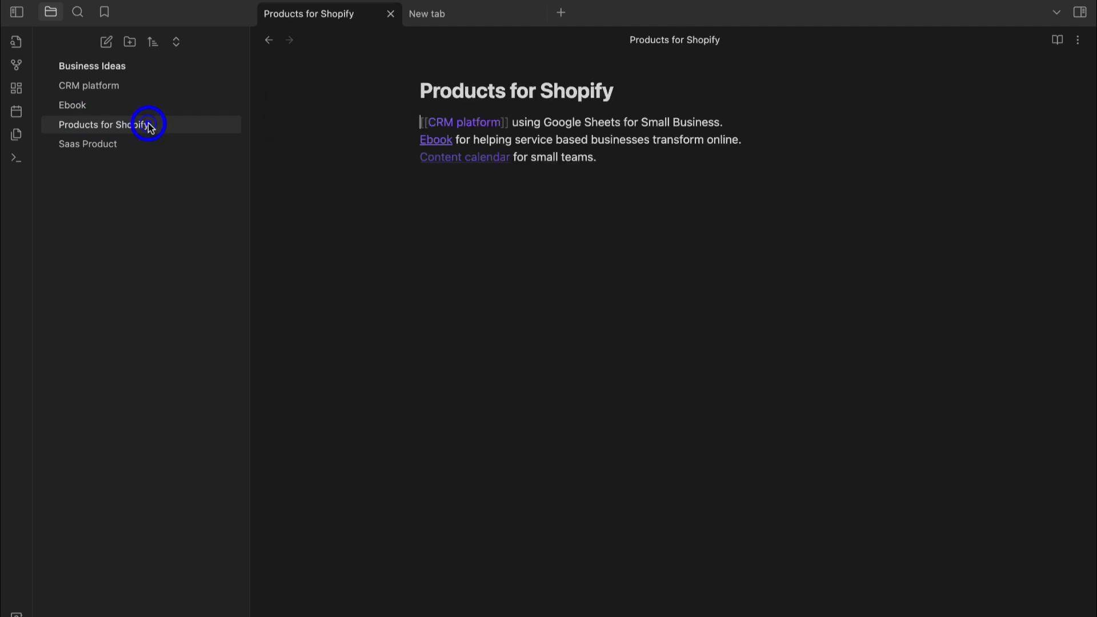
{"action": "left_click", "coordinate": [477, 162]}
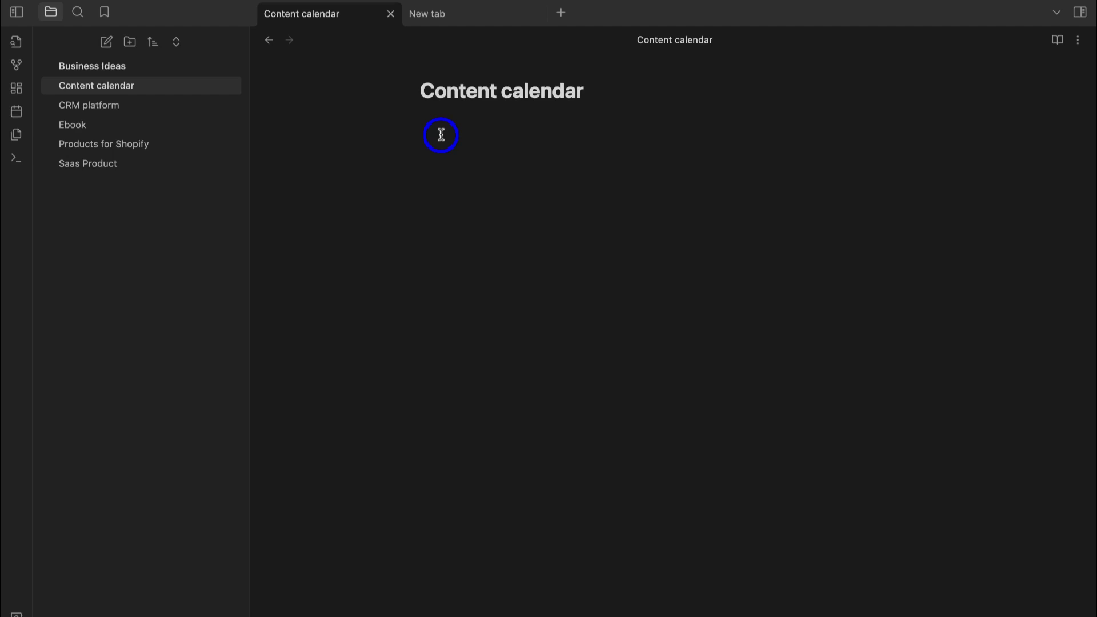
- Write the digital-product sentence in Content calendar, linked to Products for Shopify, and return there
{"action": "type", "text": "This was a digital product I thought about in"}
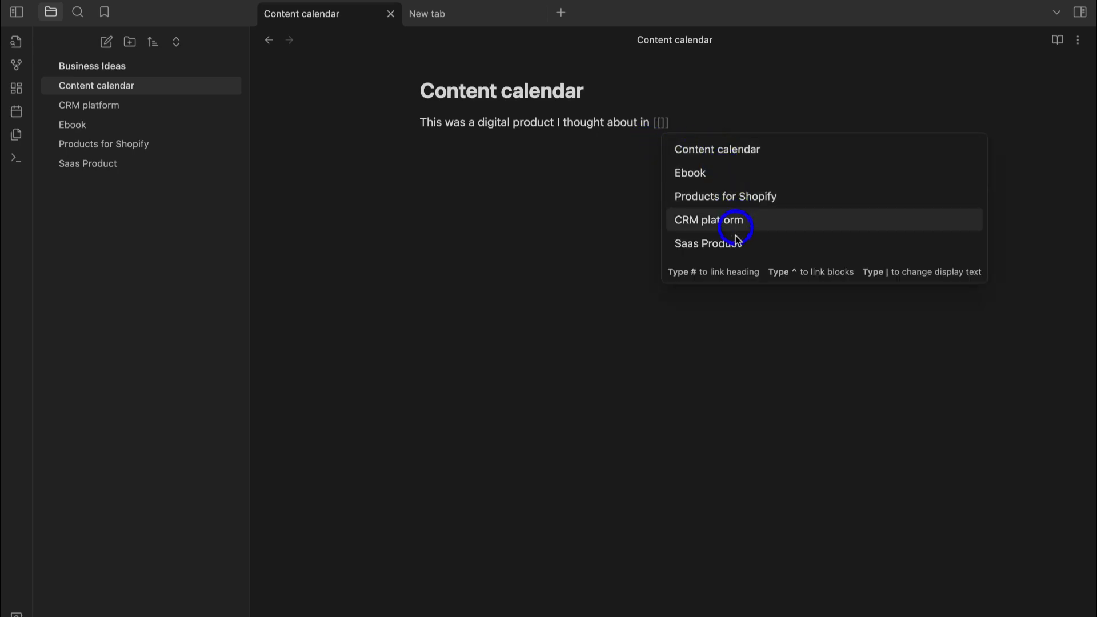
{"action": "left_click", "coordinate": [803, 197]}
{"action": "key", "text": "Return"}
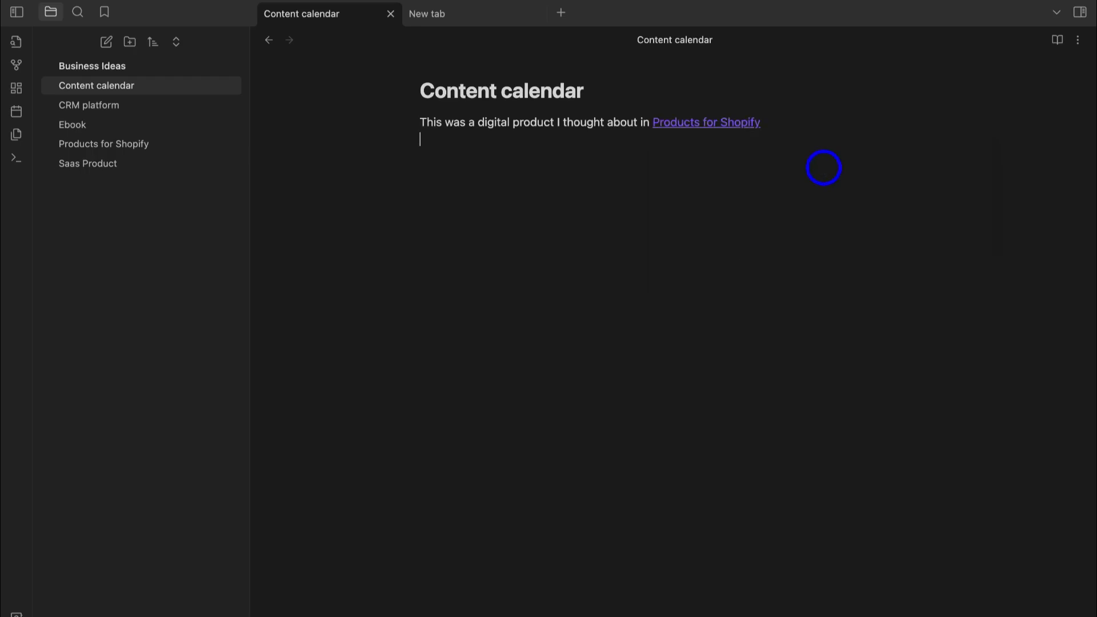
{"action": "left_click", "coordinate": [720, 123]}
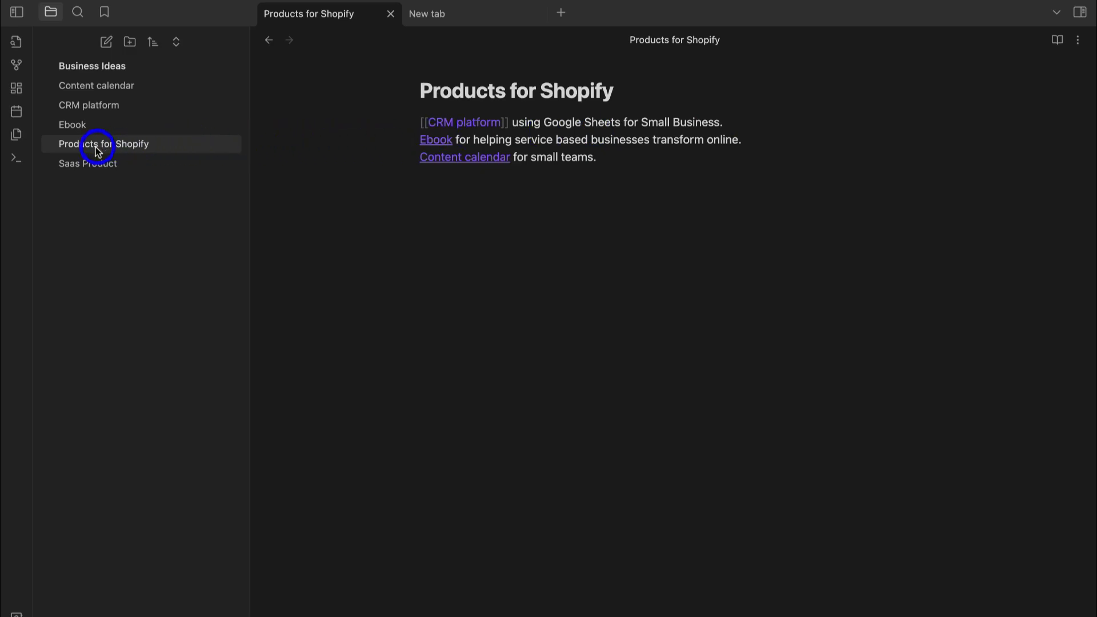
{"action": "mouse_move", "coordinate": [89, 145]}
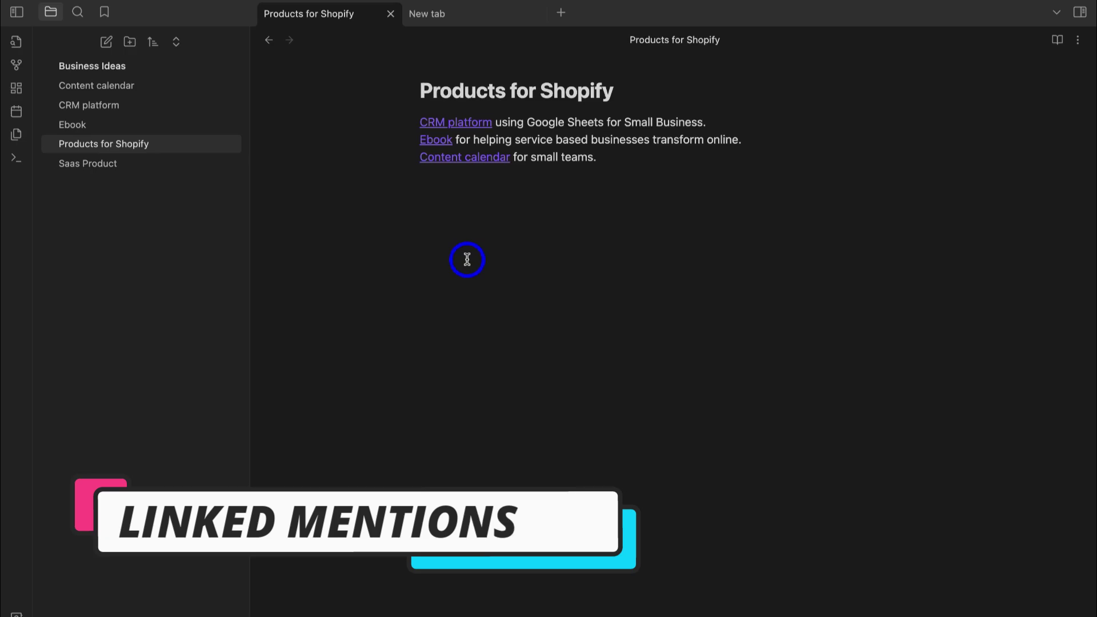
- Expand the Backlinks sidebar and jump between CRM platform and Products for Shopify via their linked mentions
{"action": "left_click", "coordinate": [1079, 12]}
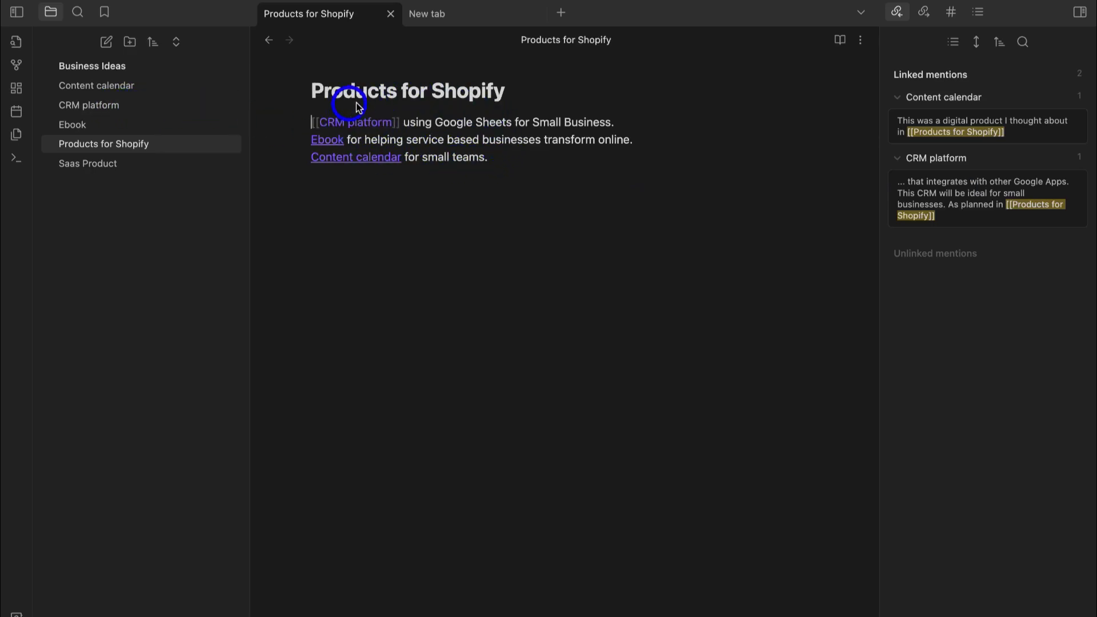
{"action": "left_click", "coordinate": [967, 201]}
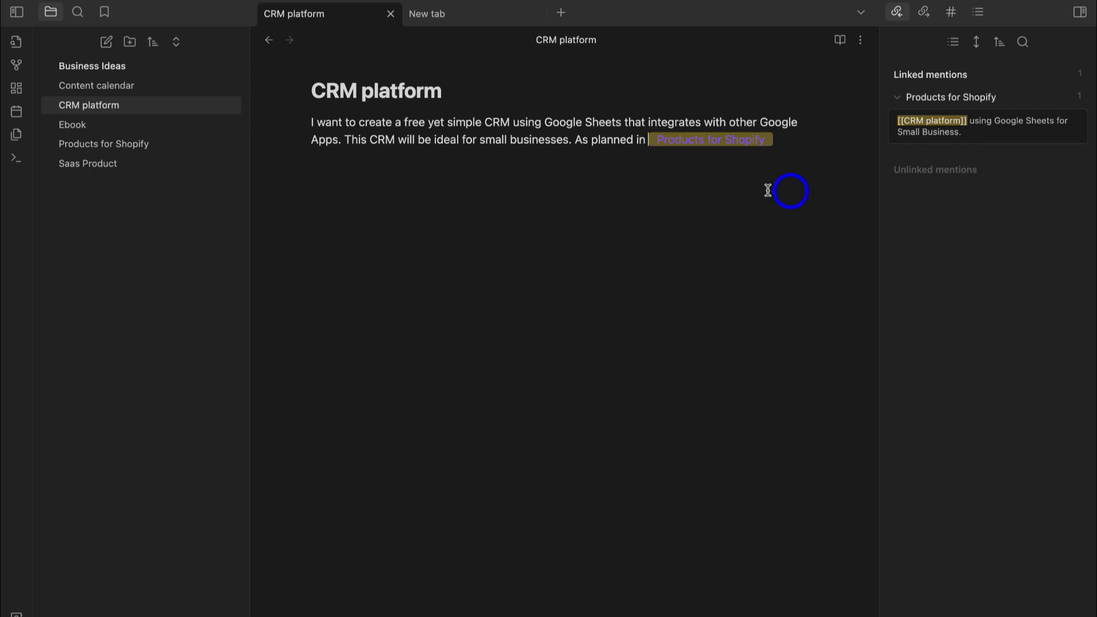
{"action": "left_click", "coordinate": [683, 172]}
{"action": "left_click", "coordinate": [1030, 131]}
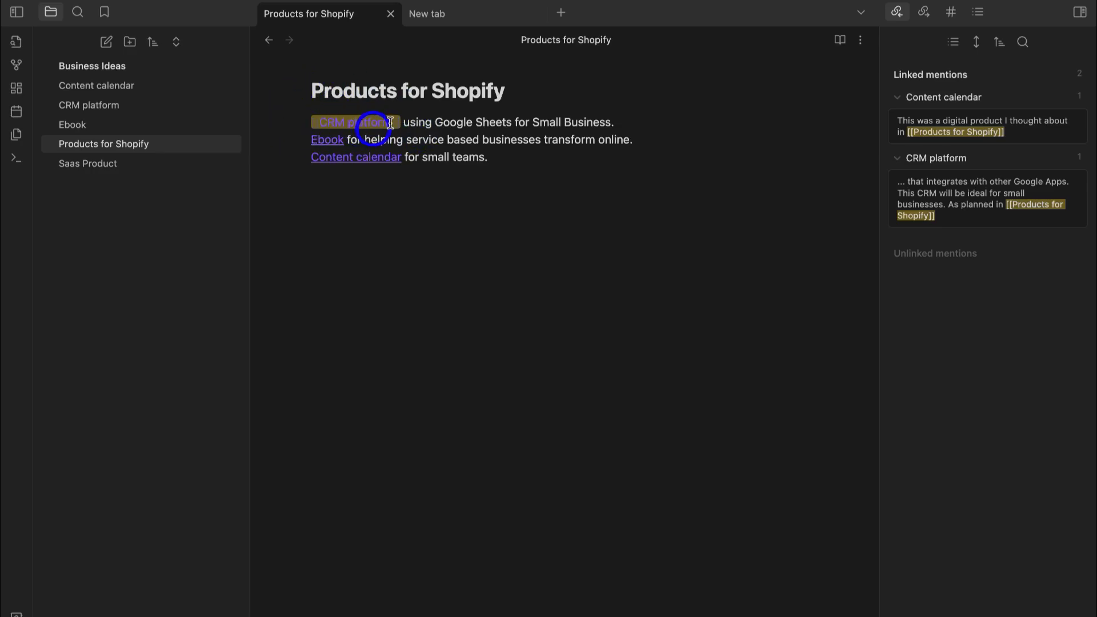
- In the Ebook note, add the line 'As mentioned in Products for Shopify'
{"action": "left_click", "coordinate": [115, 128]}
{"action": "left_click", "coordinate": [330, 167]}
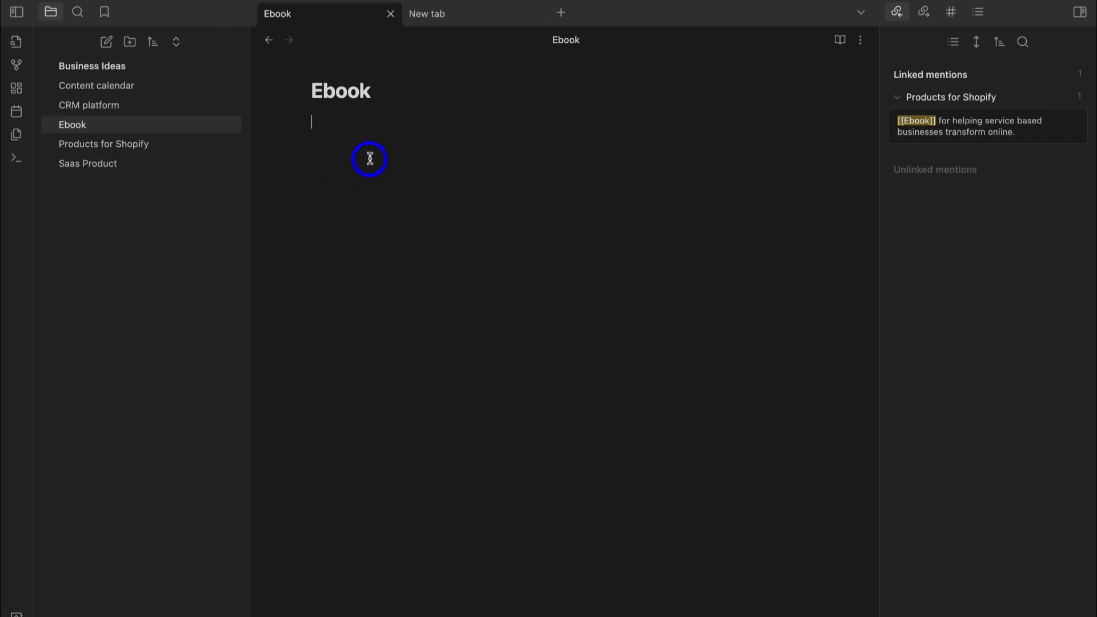
{"action": "type", "text": "As mentioned in Products for Shopify"}
{"action": "left_click_drag", "start_coordinate": [397, 121], "coordinate": [531, 128]}
{"action": "left_click", "coordinate": [531, 128]}
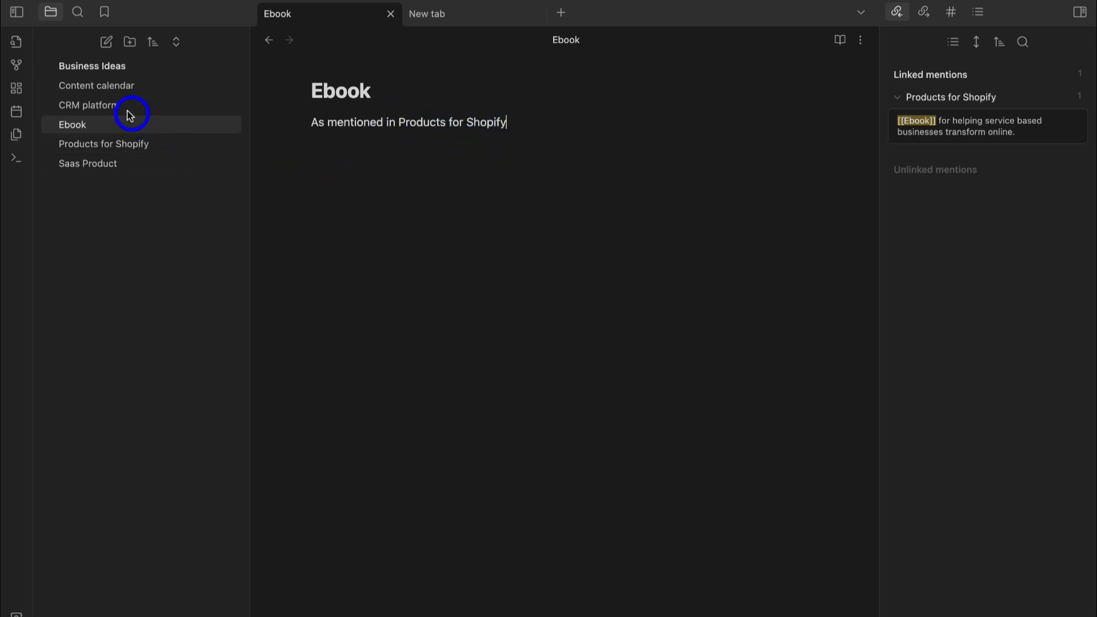
- Open Products for Shopify and expand its unlinked mentions to see the Ebook line
{"action": "left_click", "coordinate": [156, 146]}
{"action": "left_click", "coordinate": [940, 255]}
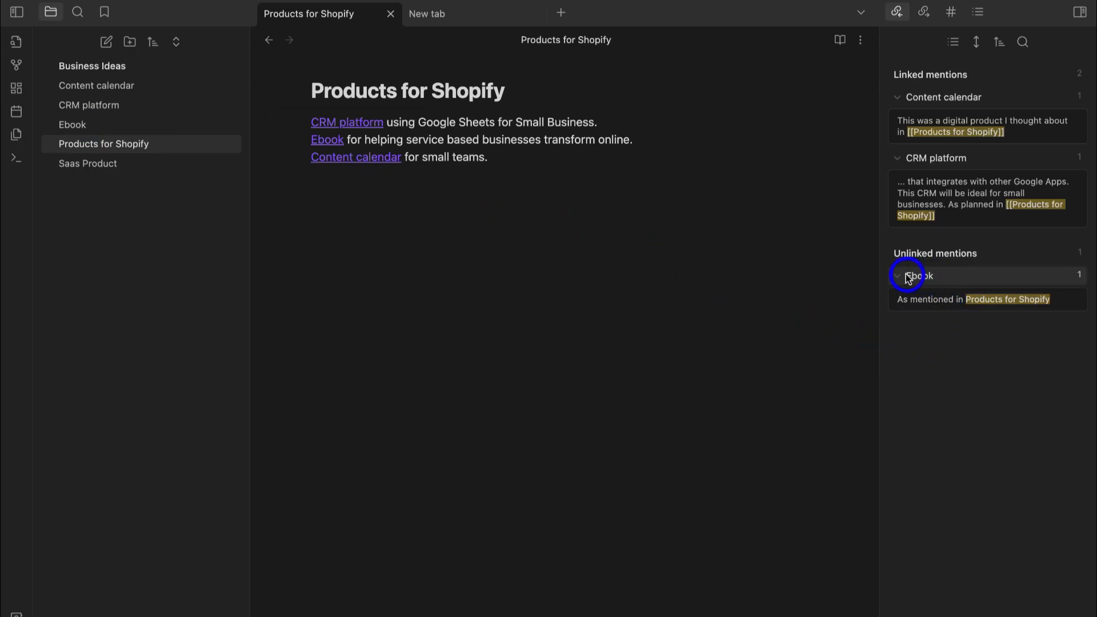
{"action": "mouse_move", "coordinate": [977, 296]}
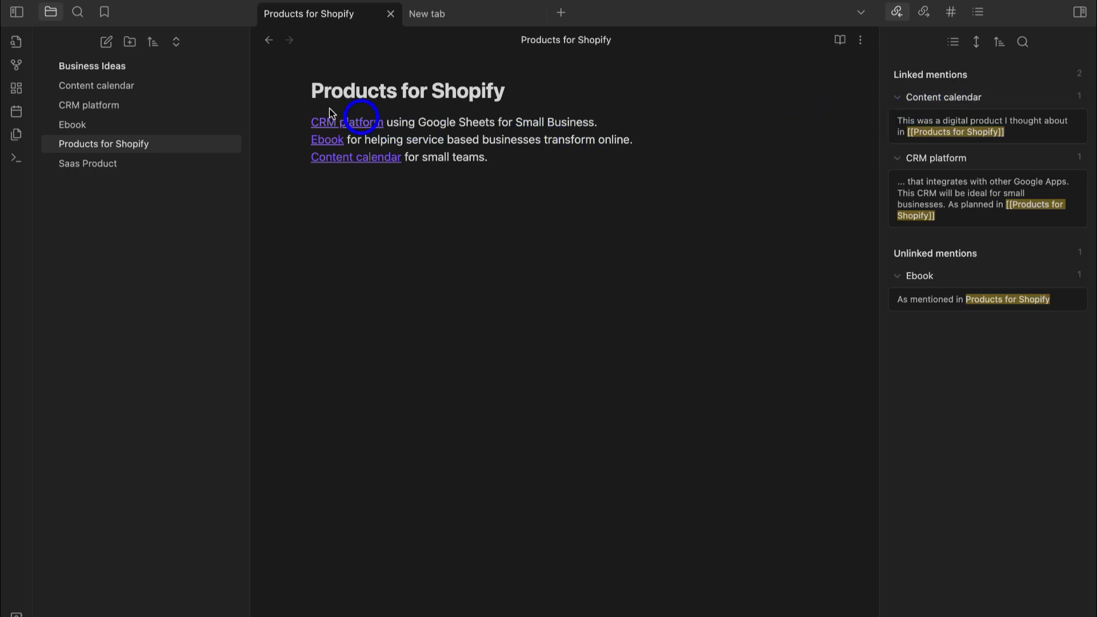
- Open Content calendar to the right of Products for Shopify from the file explorer
{"action": "right_click", "coordinate": [159, 88]}
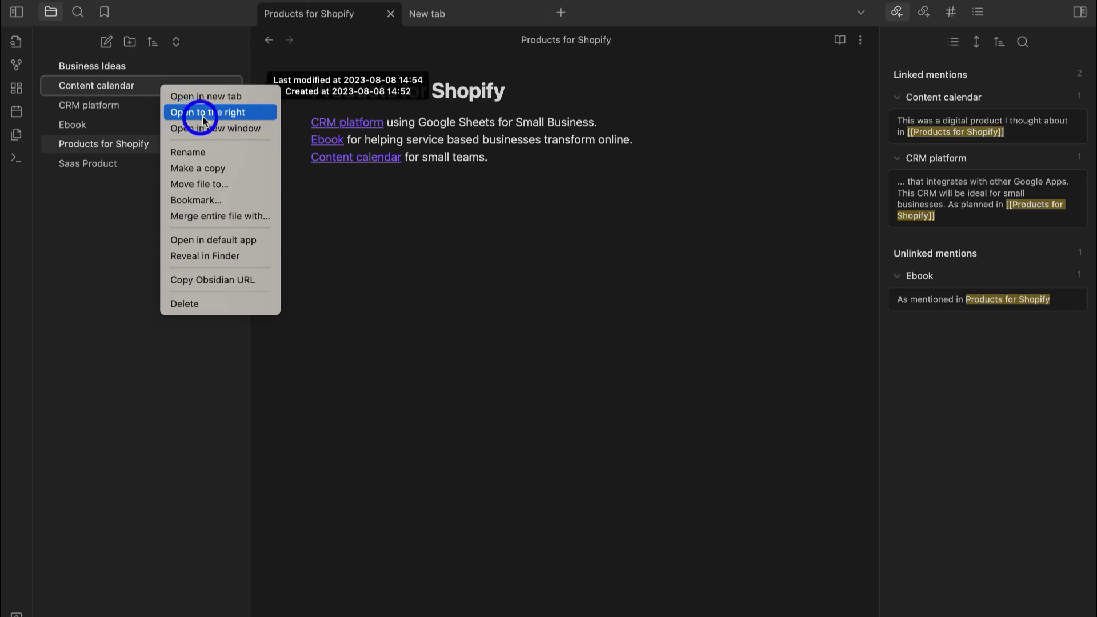
{"action": "left_click", "coordinate": [224, 117]}
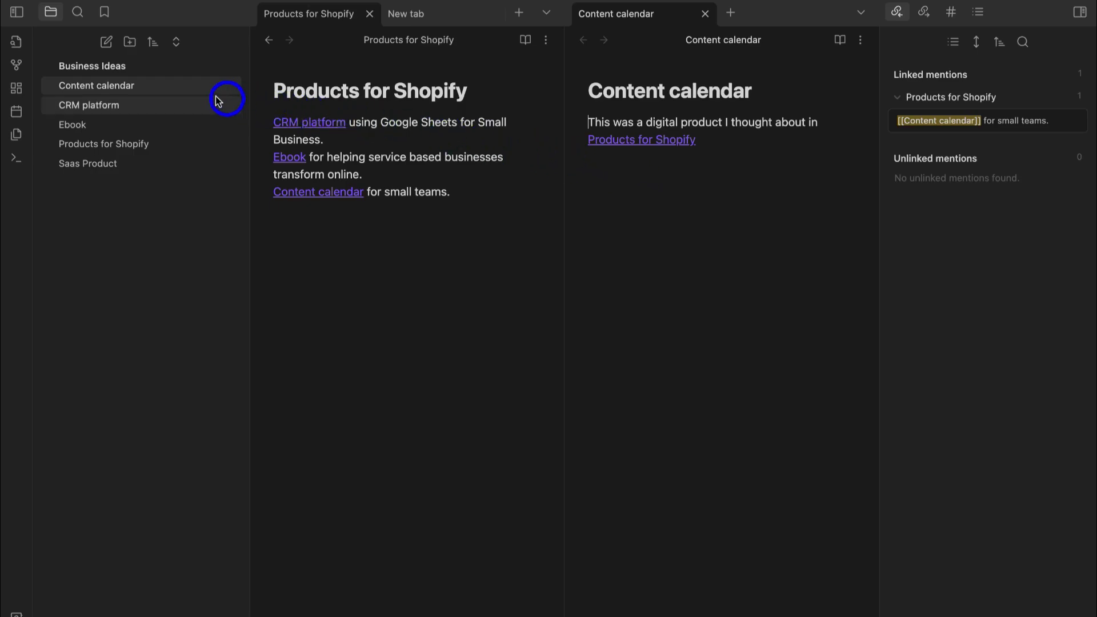
{"action": "right_click", "coordinate": [166, 87]}
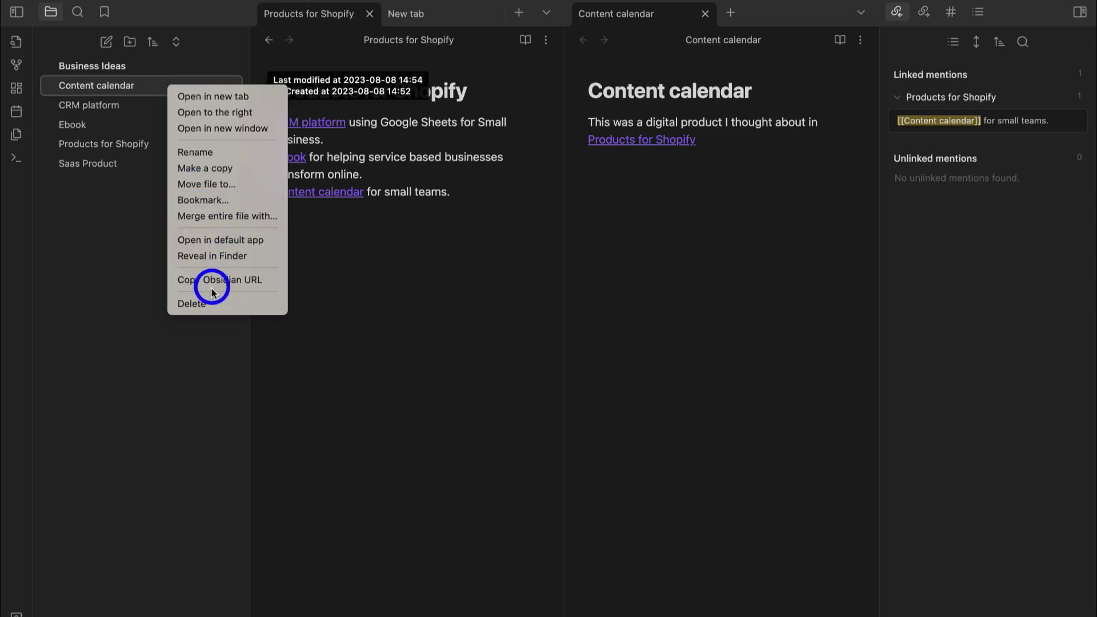
{"action": "left_click", "coordinate": [360, 300]}
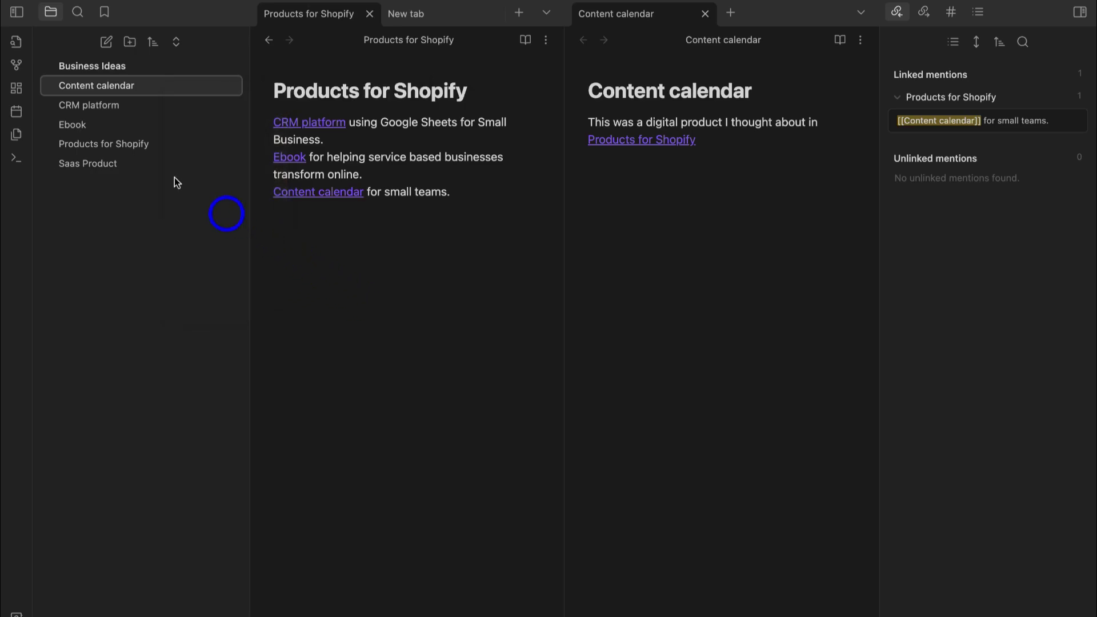
- Switch the left sidebar to Search and back to Files, then collapse and restore it
{"action": "left_click", "coordinate": [77, 12]}
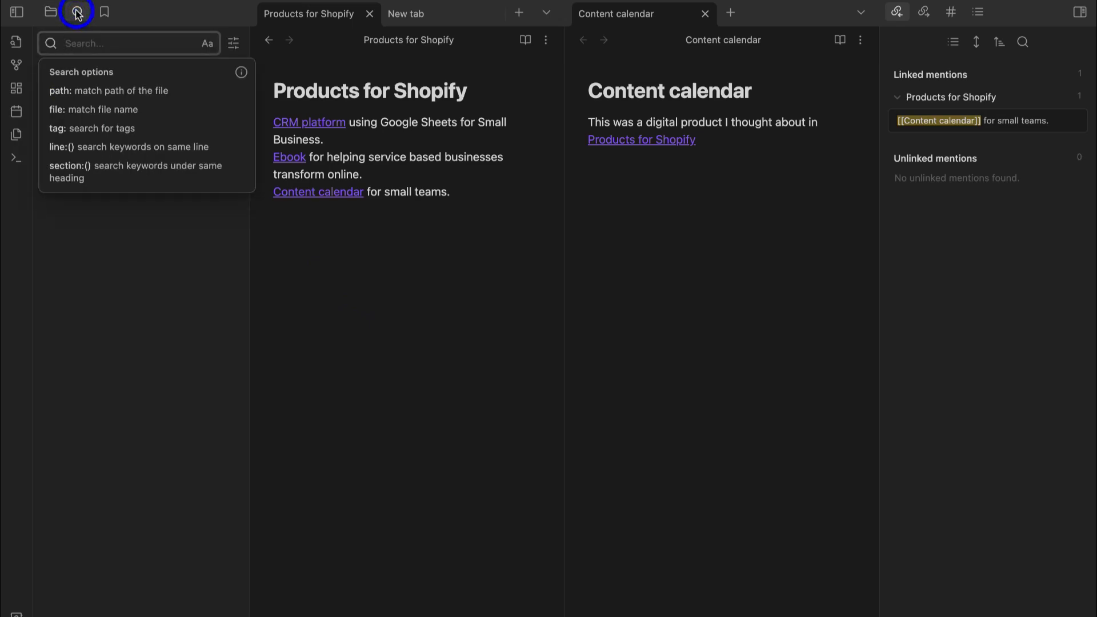
{"action": "left_click", "coordinate": [50, 12]}
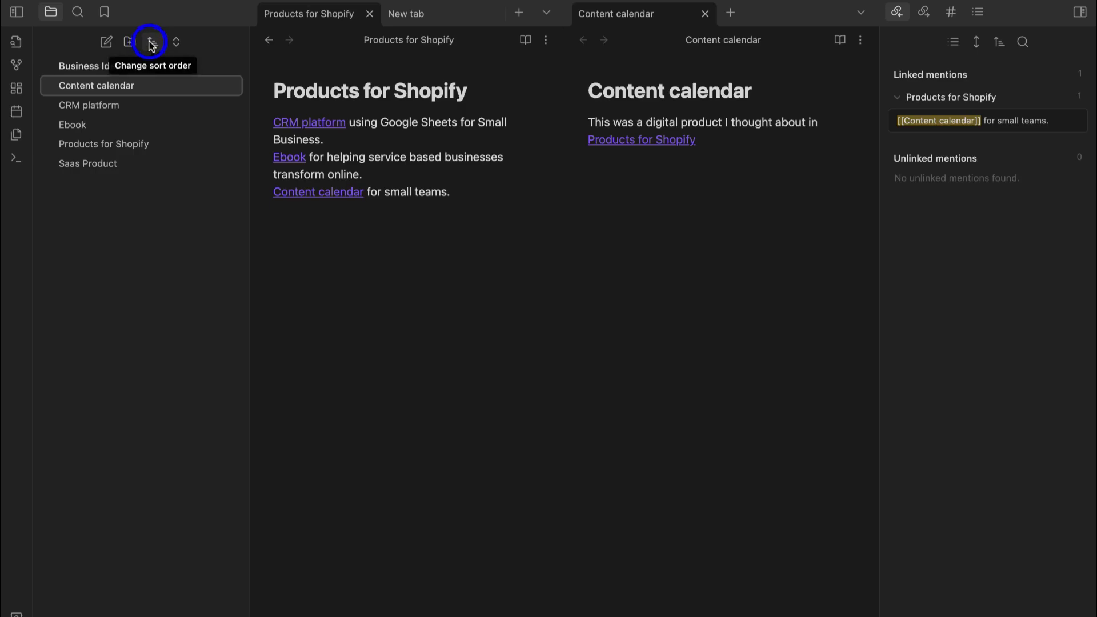
{"action": "left_click", "coordinate": [17, 12]}
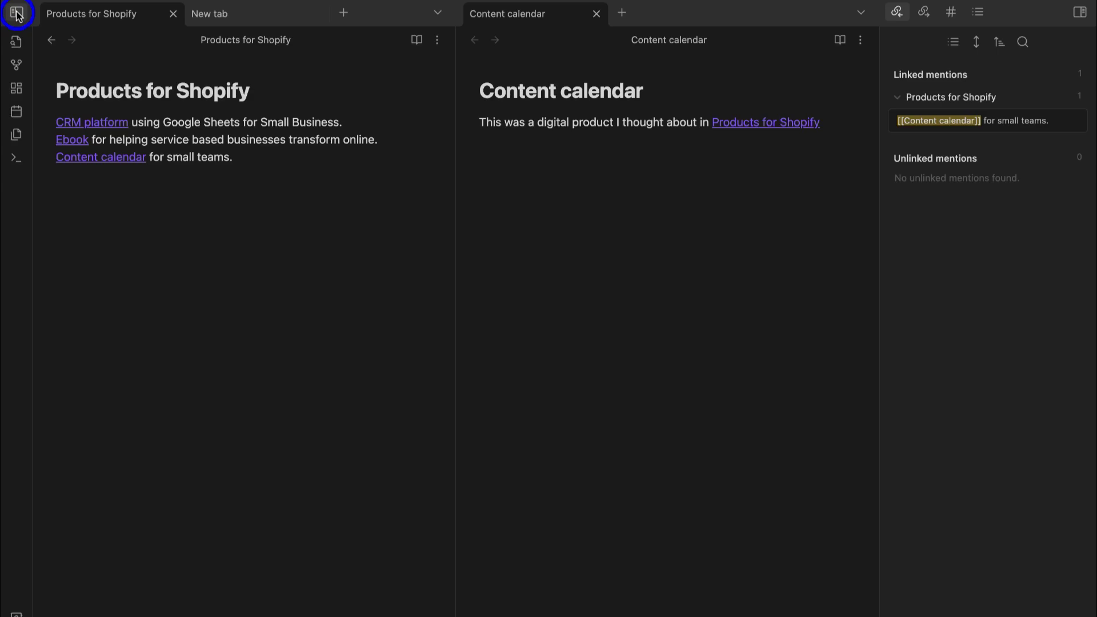
{"action": "left_click", "coordinate": [17, 13]}
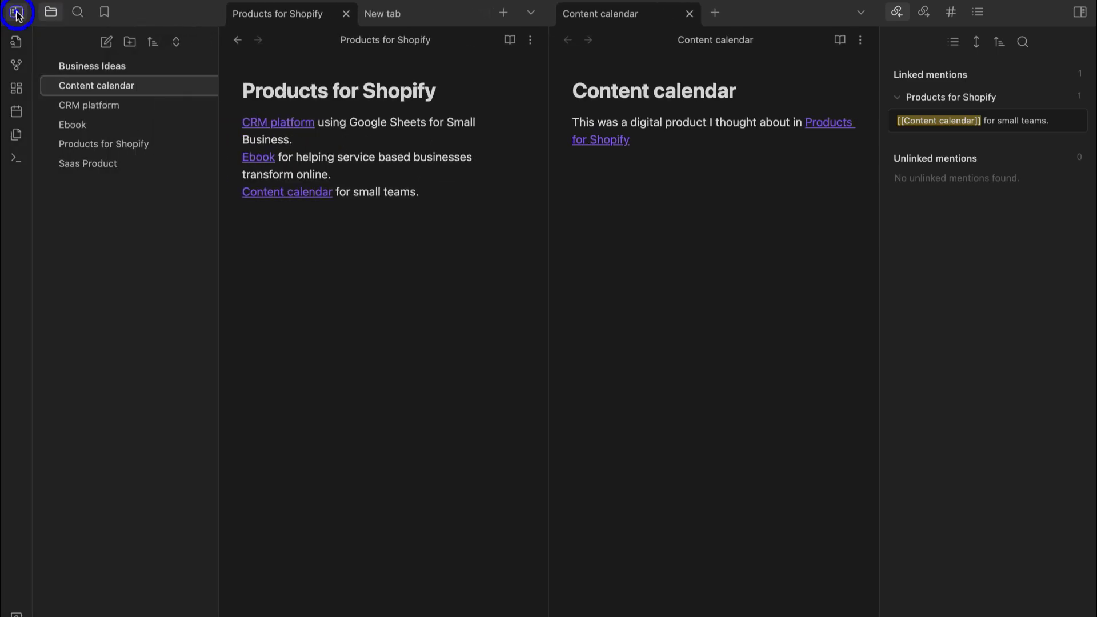
- Open the graph view in a wide pane with the right sidebar collapsed, showing all five notes
{"action": "left_click", "coordinate": [15, 70]}
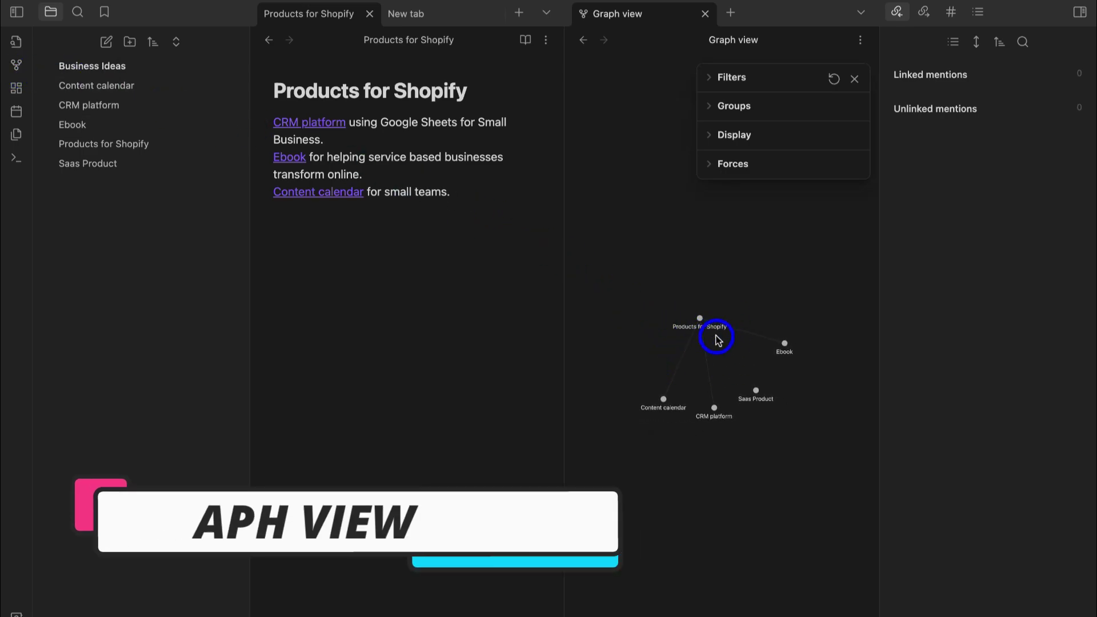
{"action": "left_click", "coordinate": [706, 15]}
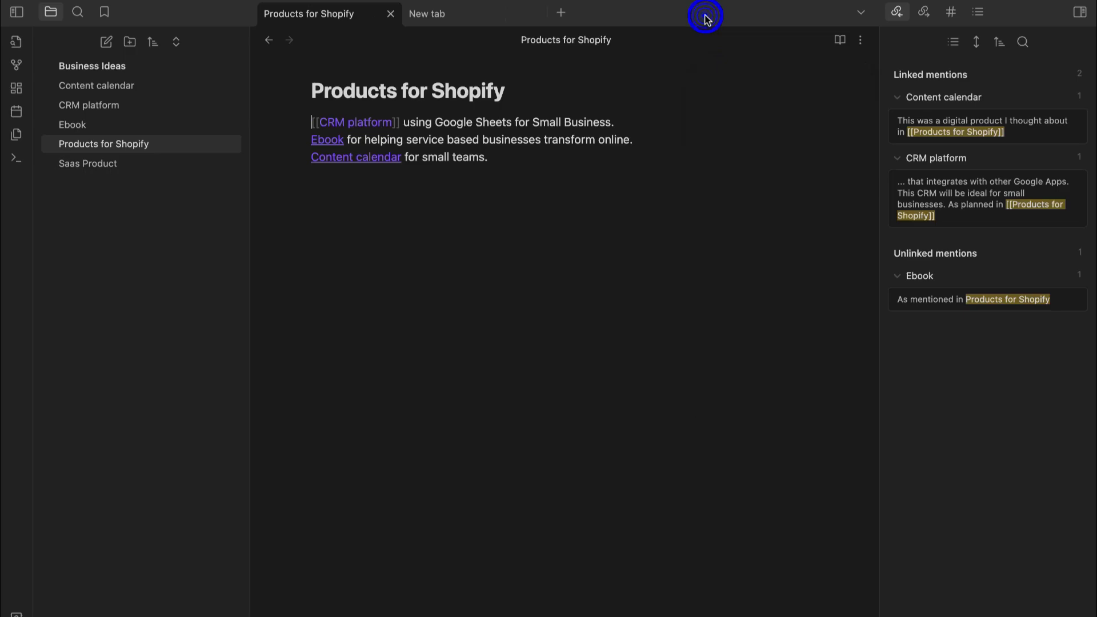
{"action": "left_click", "coordinate": [1079, 12]}
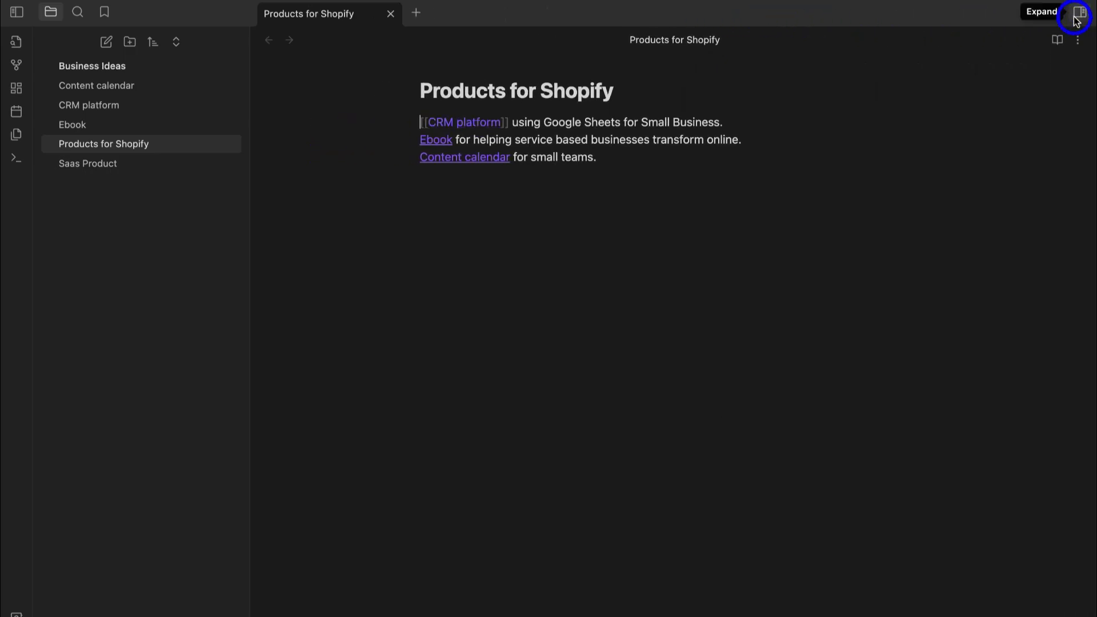
{"action": "left_click", "coordinate": [16, 65]}
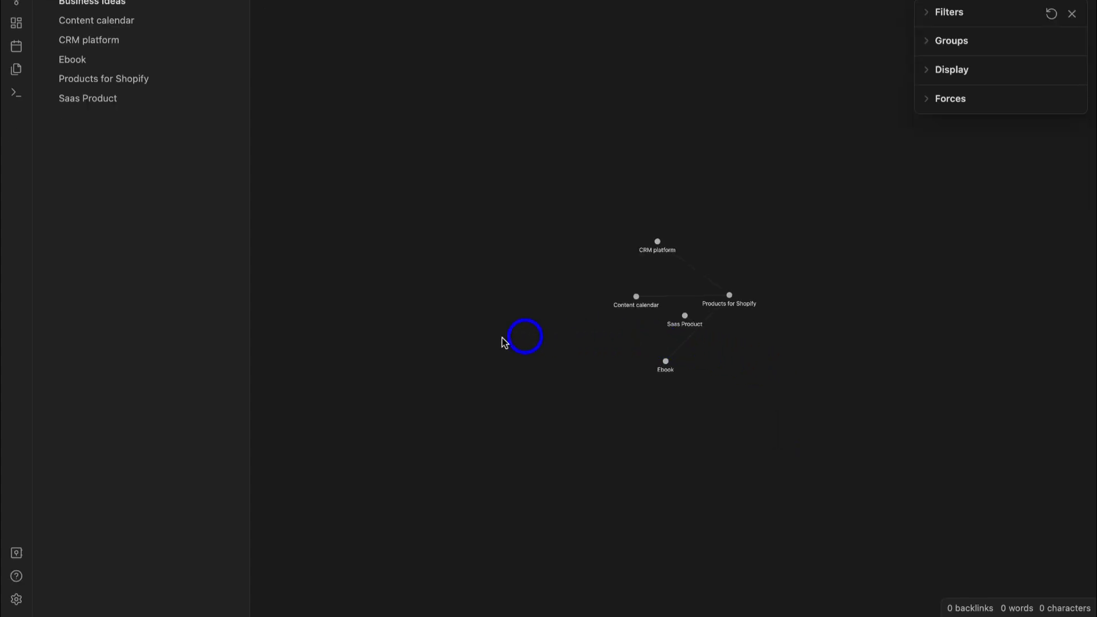
- In Settings, view the Backlinks options, then enable the Audio recorder core plugin
{"action": "left_click", "coordinate": [16, 601]}
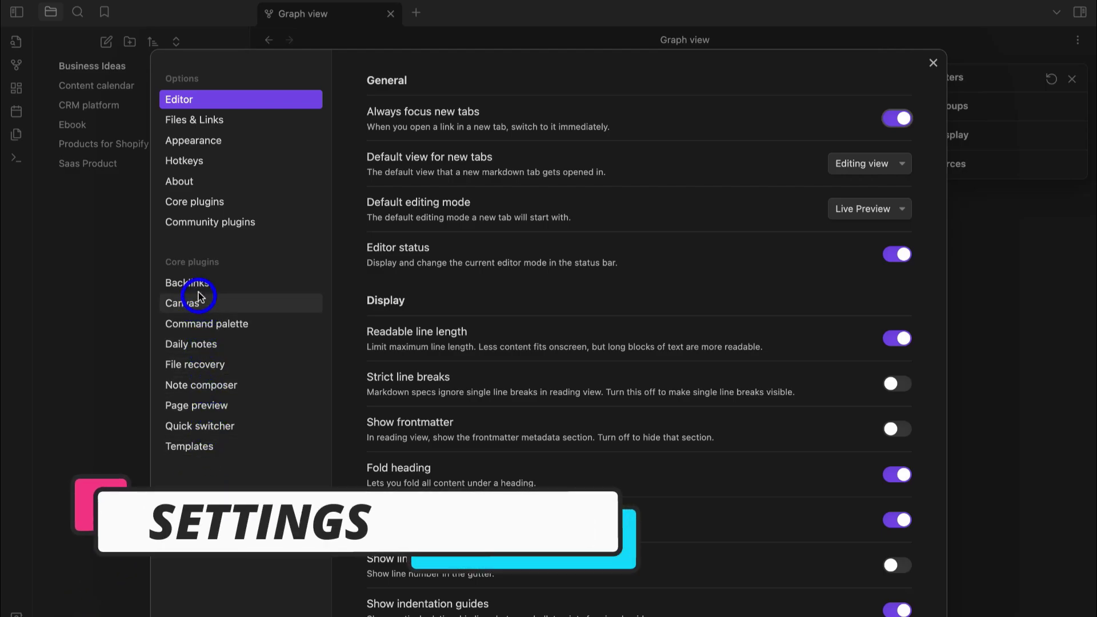
{"action": "left_click", "coordinate": [239, 283]}
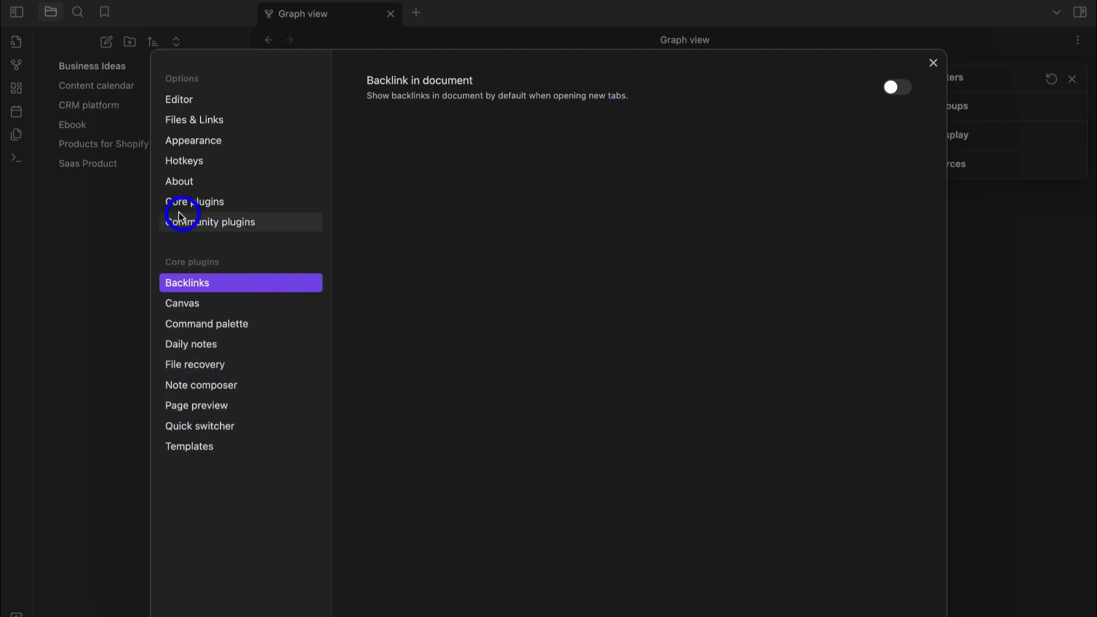
{"action": "left_click", "coordinate": [243, 203]}
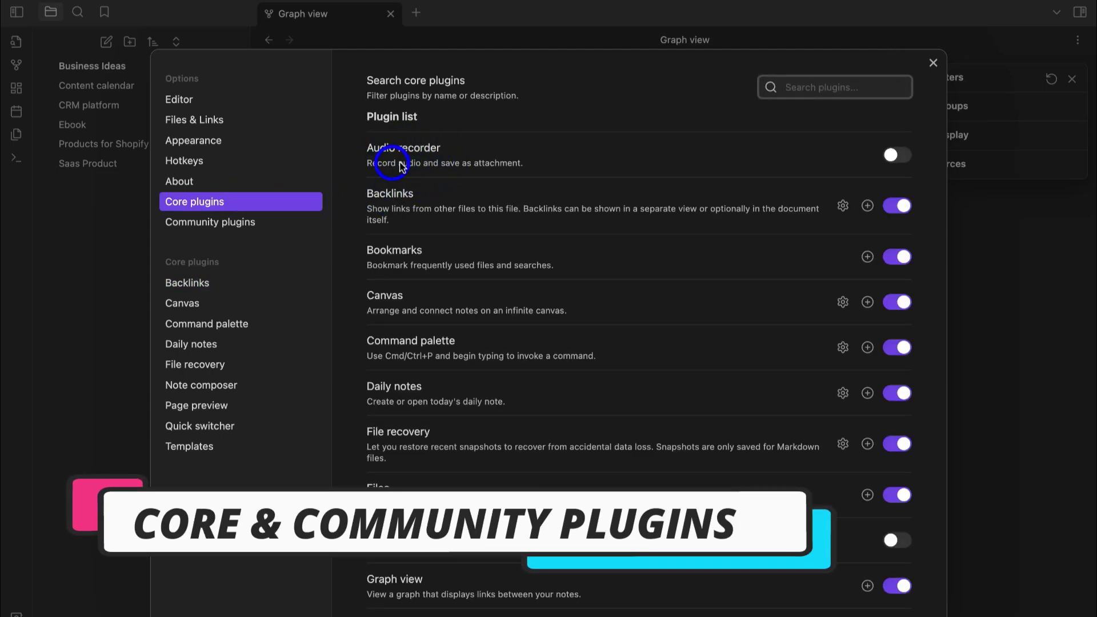
{"action": "left_click", "coordinate": [897, 164]}
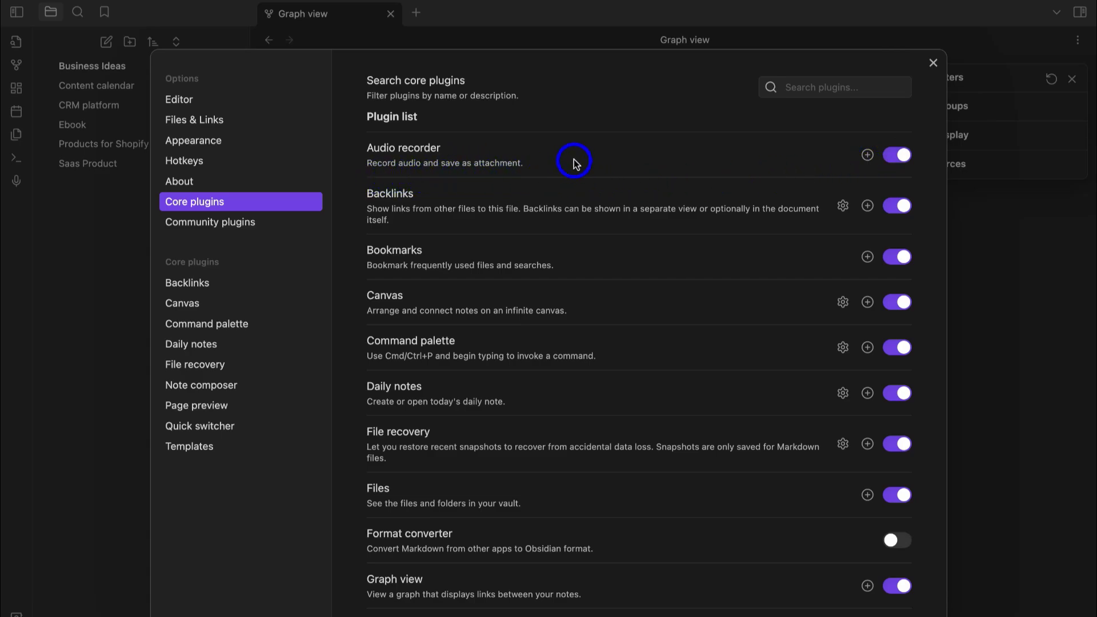
- Scroll the core plugins list and go to the Community plugins security notice
{"action": "scroll", "coordinate": [572, 204], "scroll_direction": "down", "scroll_amount": 2}
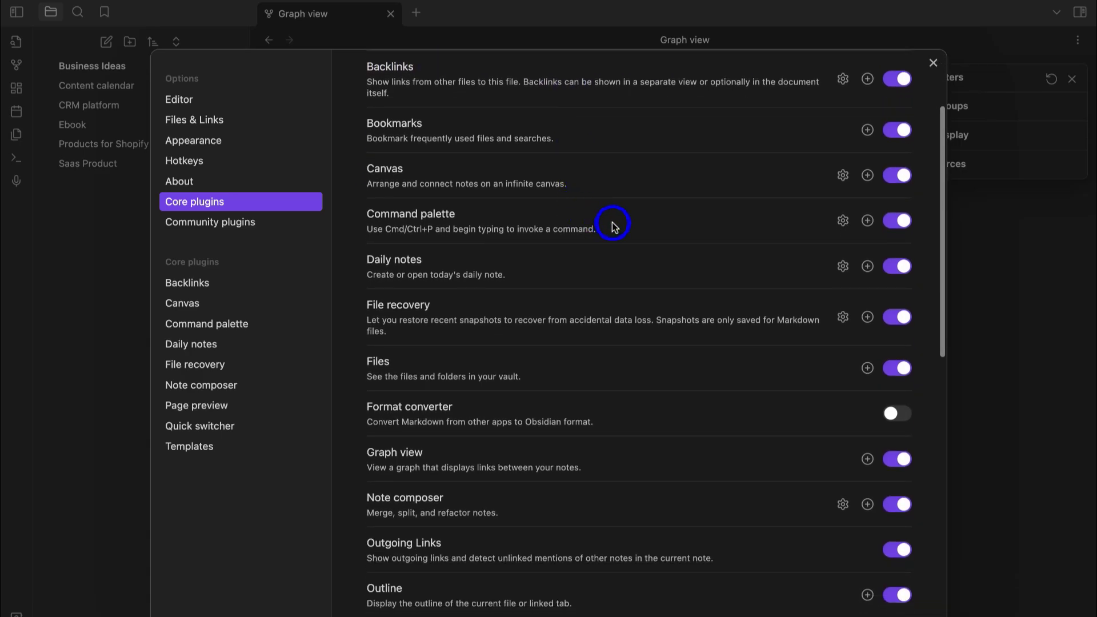
{"action": "scroll", "coordinate": [612, 225], "scroll_direction": "down", "scroll_amount": 3}
{"action": "scroll", "coordinate": [614, 225], "scroll_direction": "down", "scroll_amount": 1}
{"action": "scroll", "coordinate": [614, 225], "scroll_direction": "down", "scroll_amount": 4}
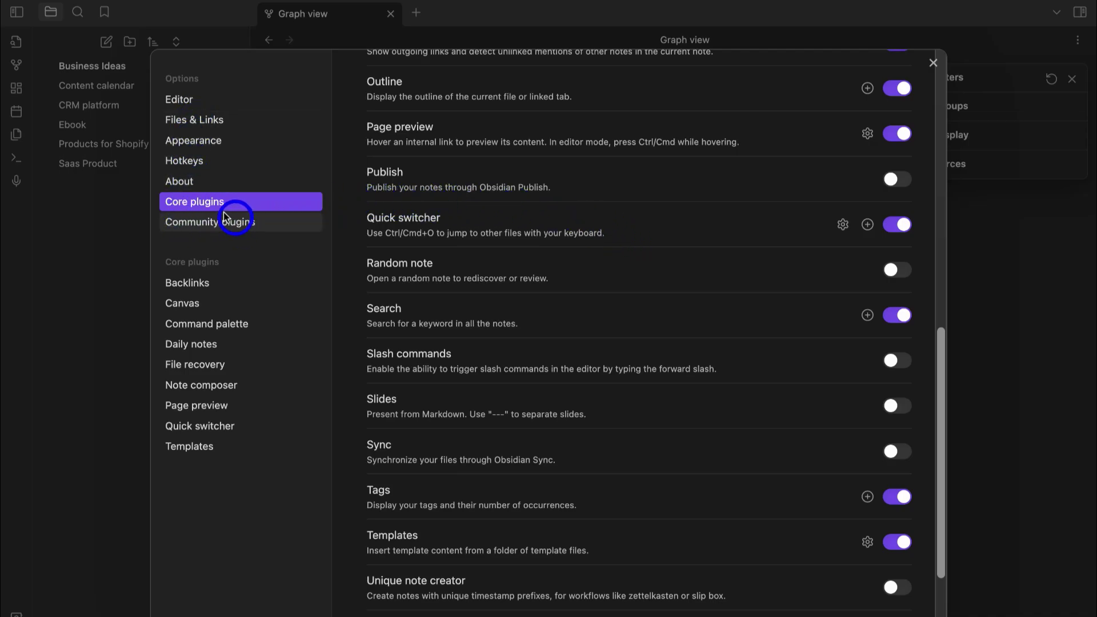
{"action": "left_click", "coordinate": [216, 229]}
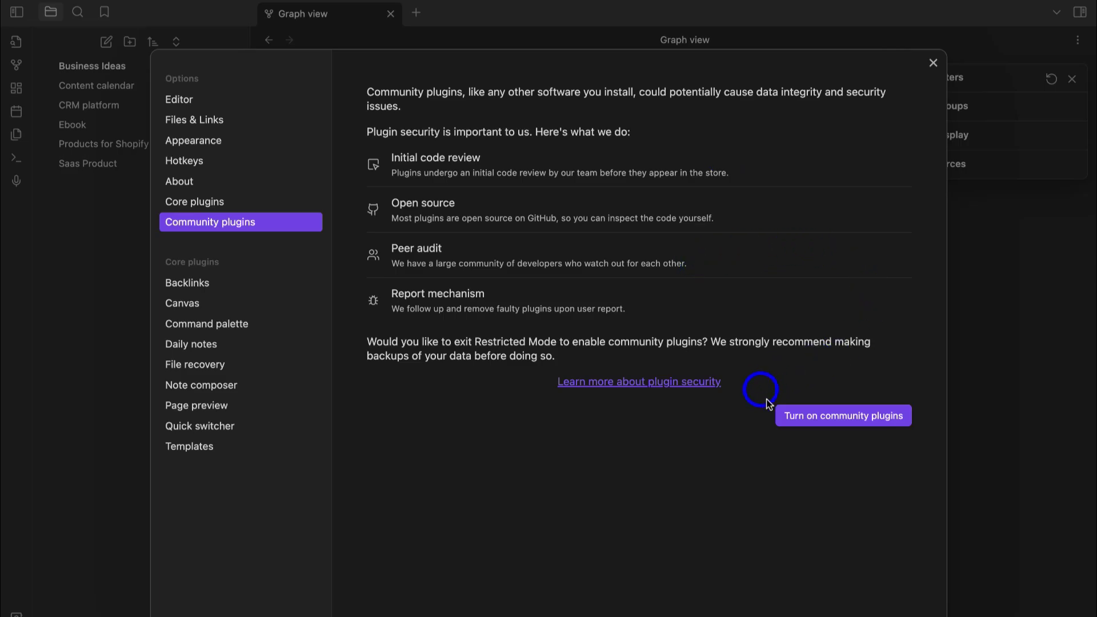
- Turn on community plugins and browse the 1077-plugin catalogue, led by Excalidraw and Dataview
{"action": "left_click", "coordinate": [860, 419]}
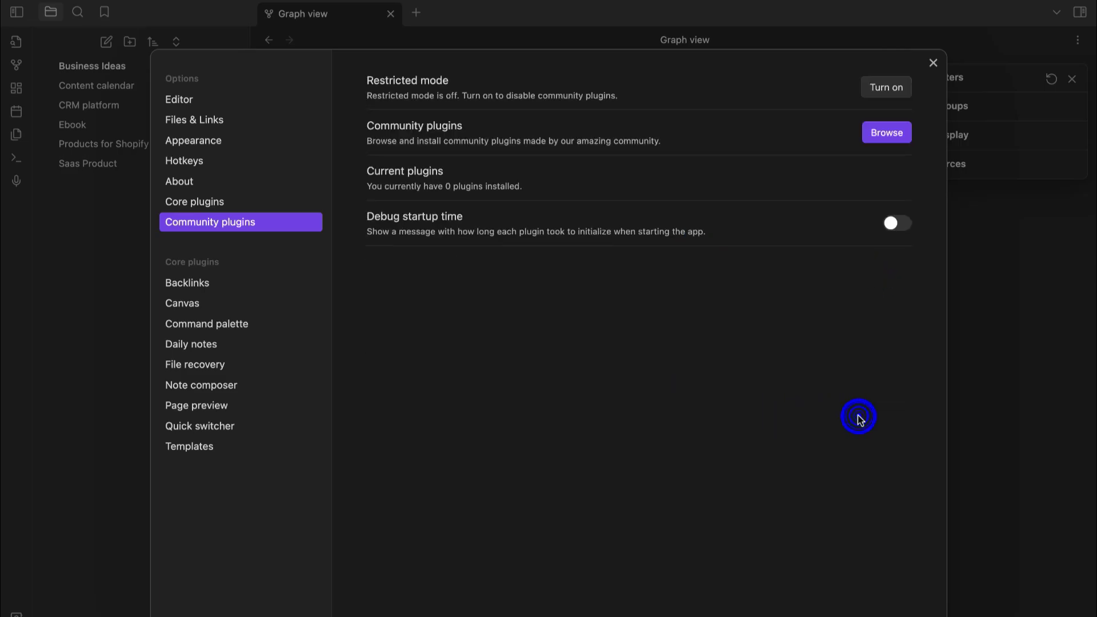
{"action": "left_click", "coordinate": [887, 134]}
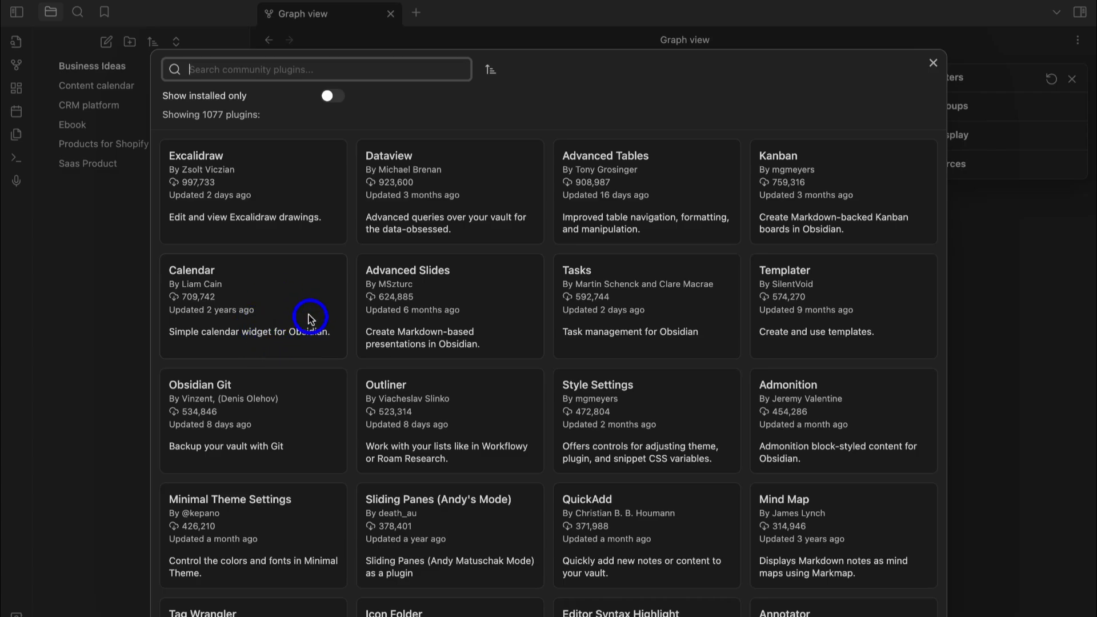
{"action": "scroll", "coordinate": [426, 349], "scroll_direction": "down", "scroll_amount": 7}
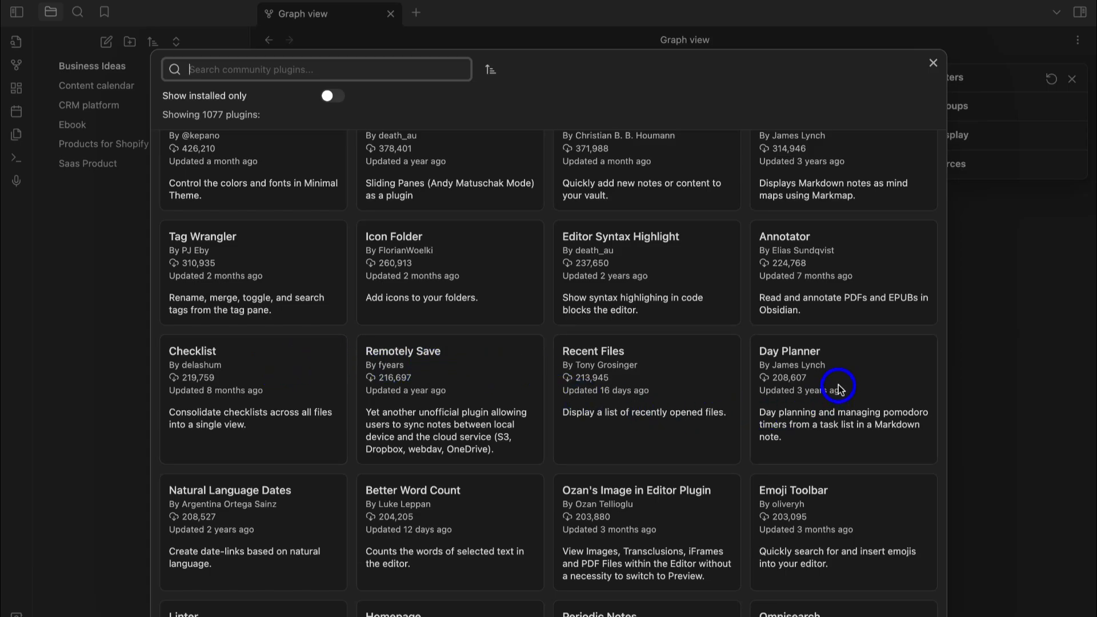
{"action": "scroll", "coordinate": [838, 391], "scroll_direction": "down", "scroll_amount": 8}
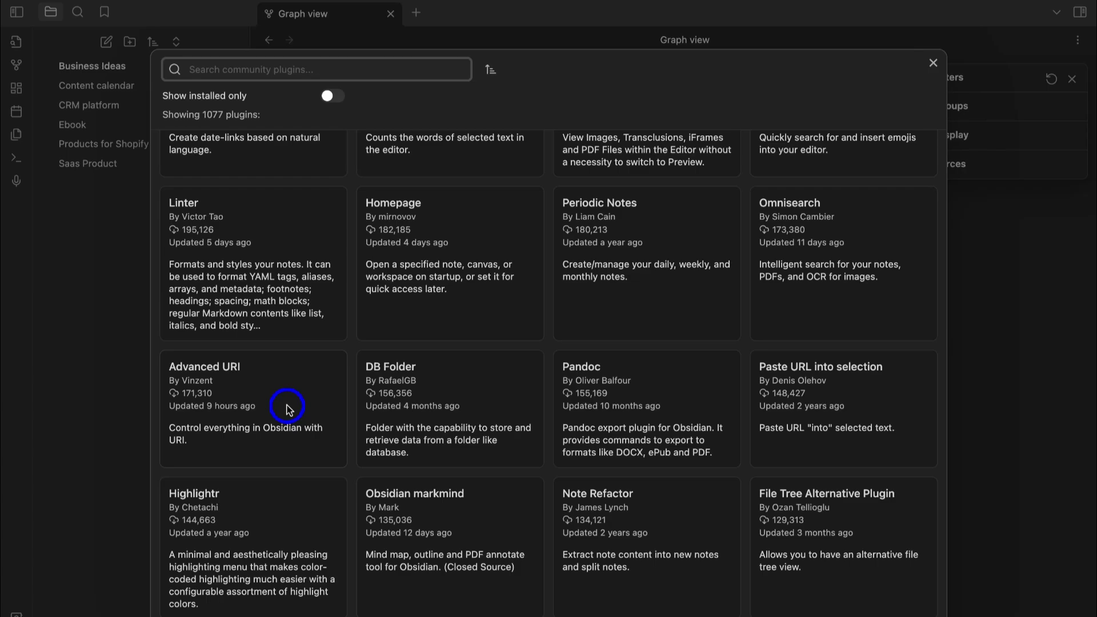
{"action": "scroll", "coordinate": [457, 399], "scroll_direction": "up", "scroll_amount": 5}
{"action": "scroll", "coordinate": [462, 400], "scroll_direction": "up", "scroll_amount": 12}
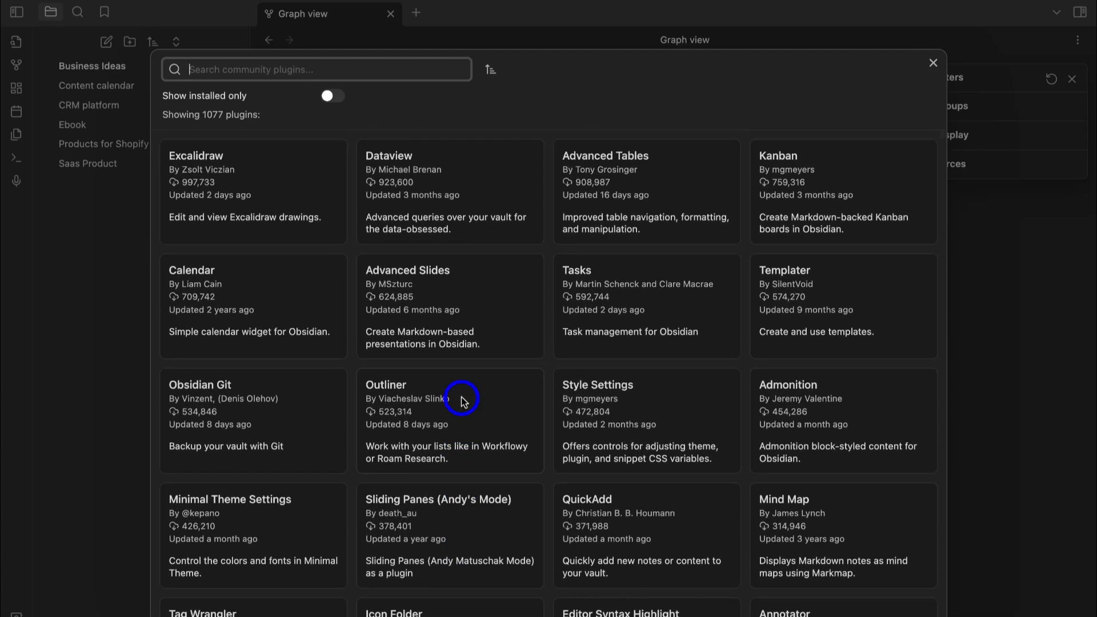